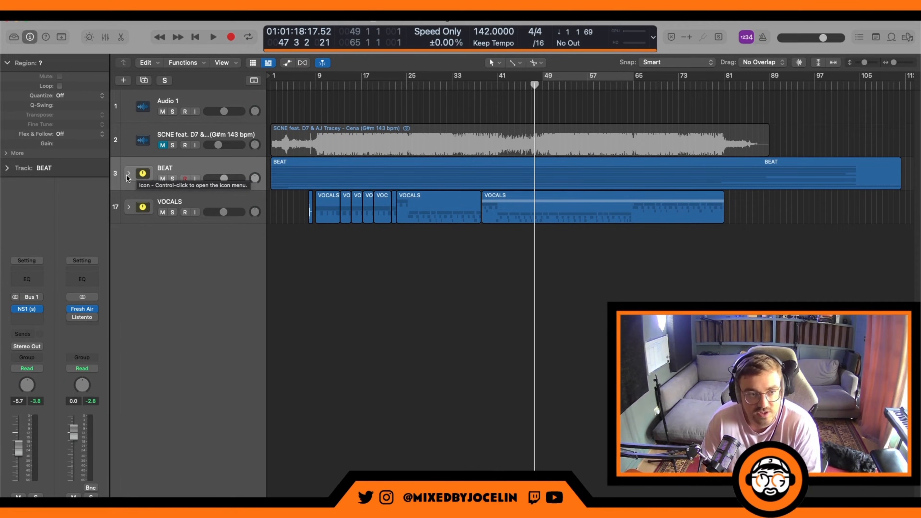
Step: Solo the unmuted SCNE feat. D7 & AJ Tracey - Cena reference track and listen to it from about bar 13
left_click(320, 135)
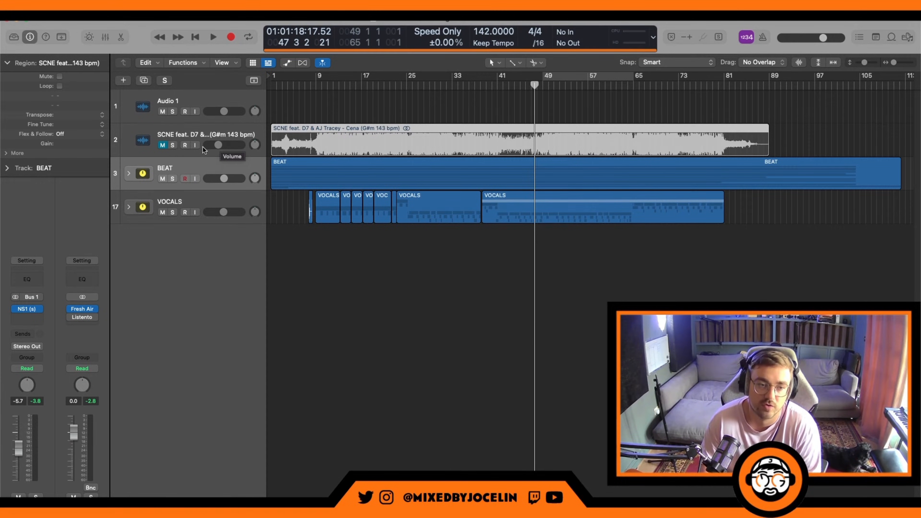
left_click(162, 144)
left_click(173, 144)
left_click(337, 86)
key("space")
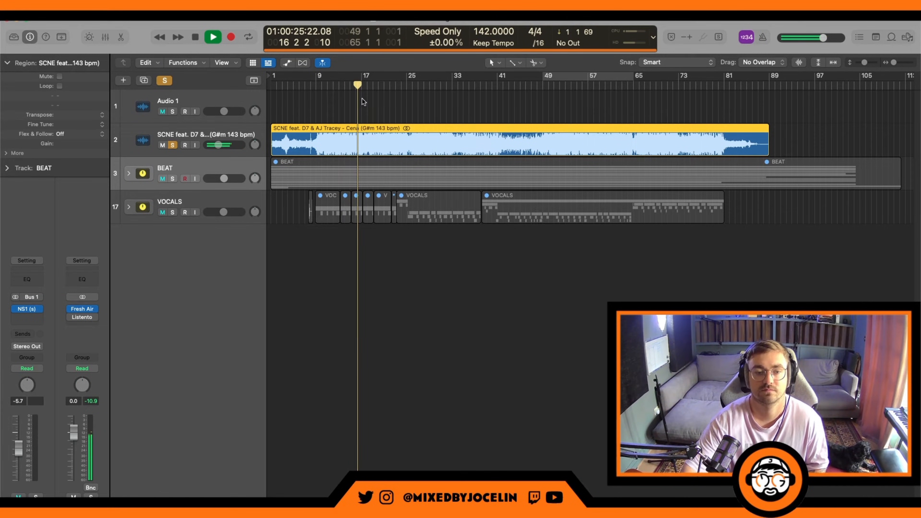
key("space")
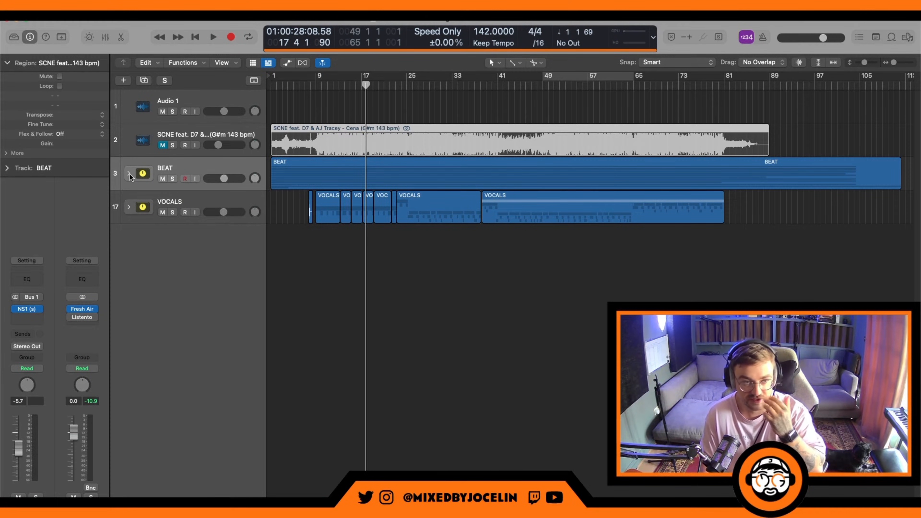
Step: Expand the BEAT track stack and examine its individual tracks, from SCNE Bowser Kick down to SCNE Tag
left_click(129, 173)
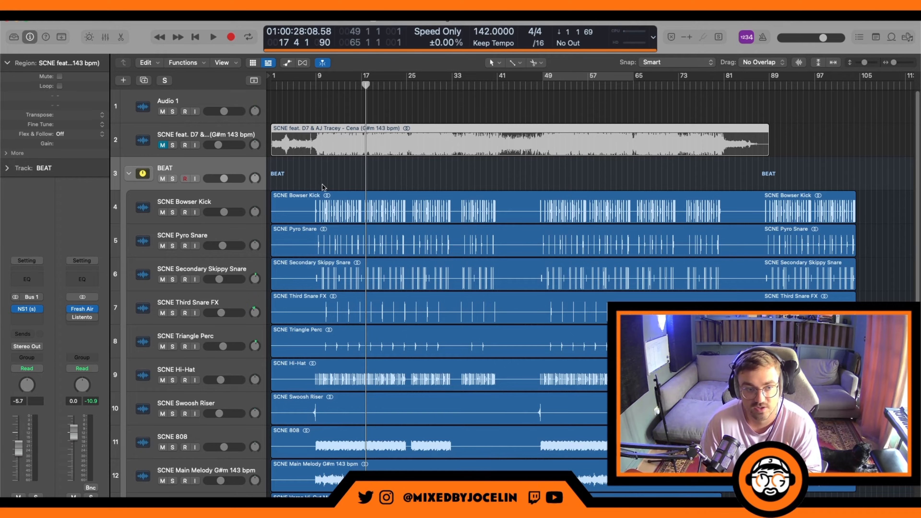
scroll(347, 188, "down", 5)
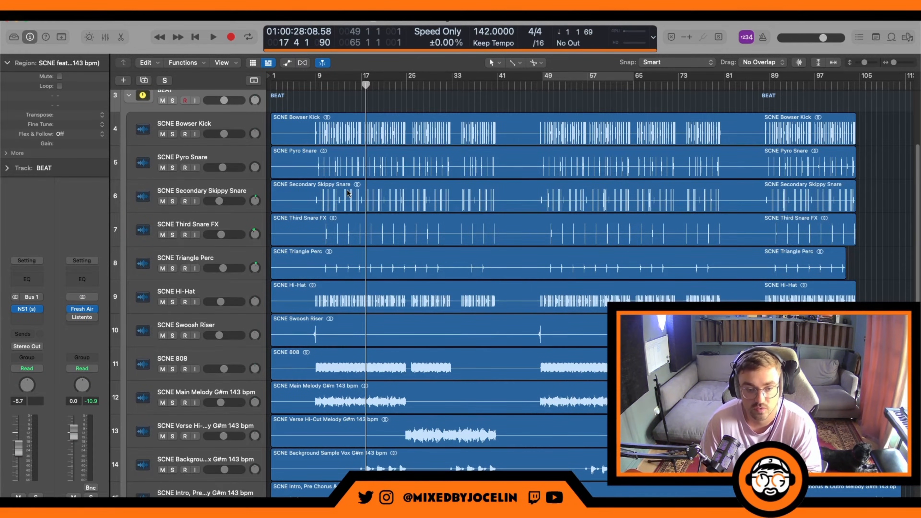
scroll(347, 193, "up", 2)
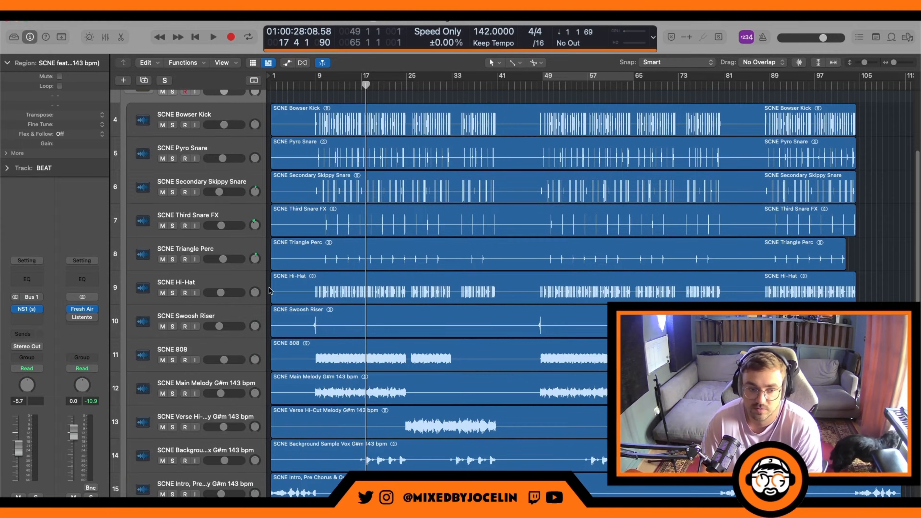
scroll(384, 399, "down", 1)
scroll(383, 397, "down", 1)
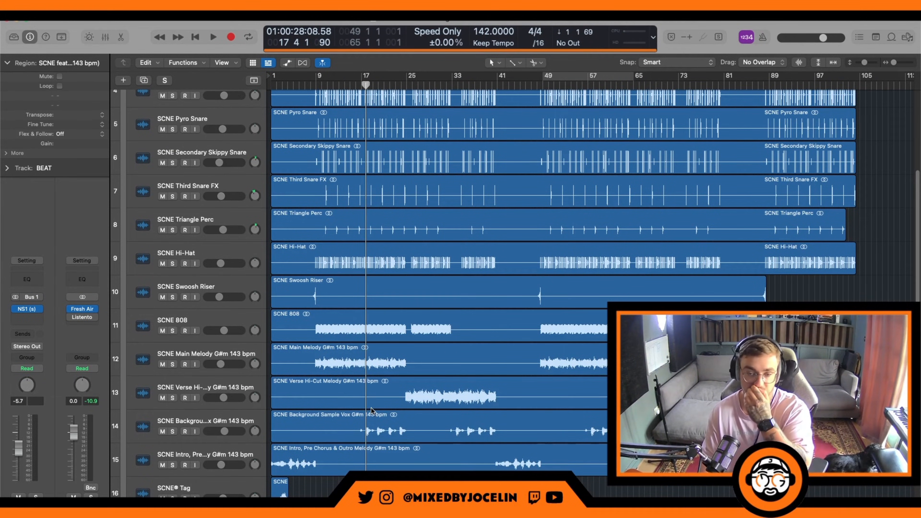
scroll(371, 410, "up", 1)
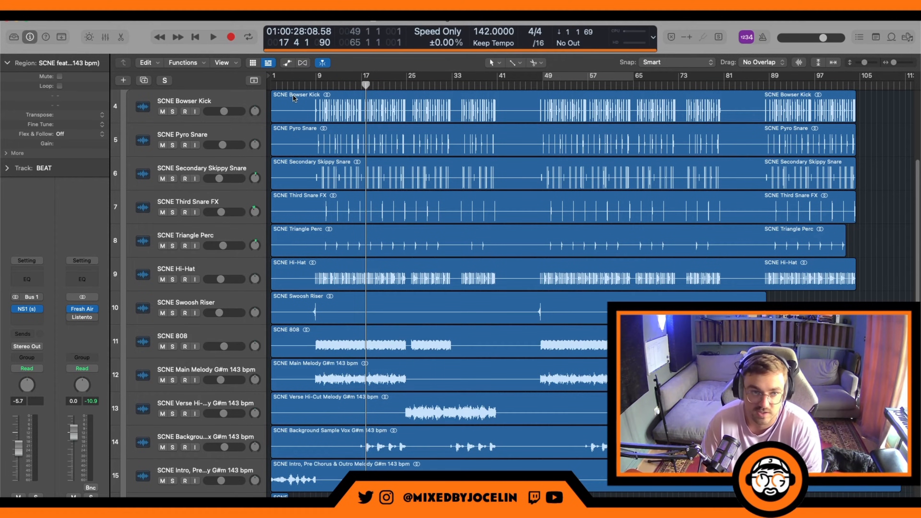
left_click(221, 104)
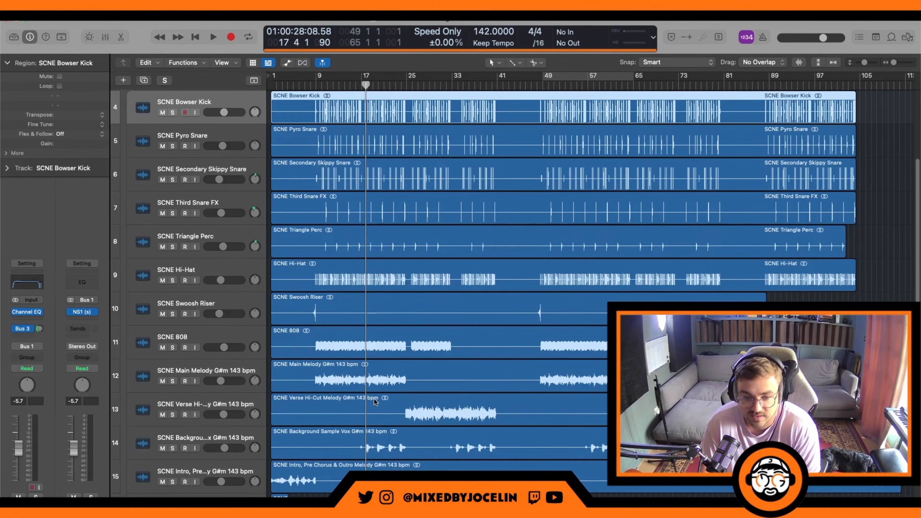
scroll(426, 413, "down", 2)
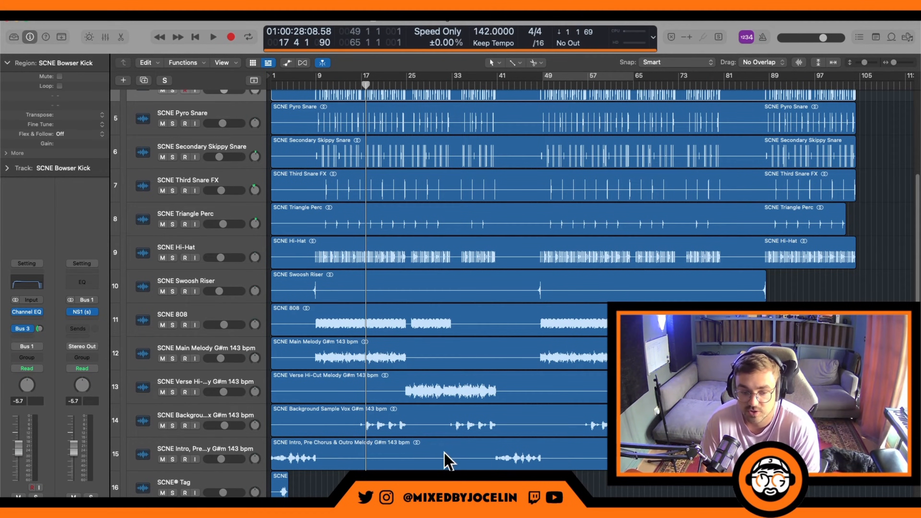
scroll(442, 449, "up", 4)
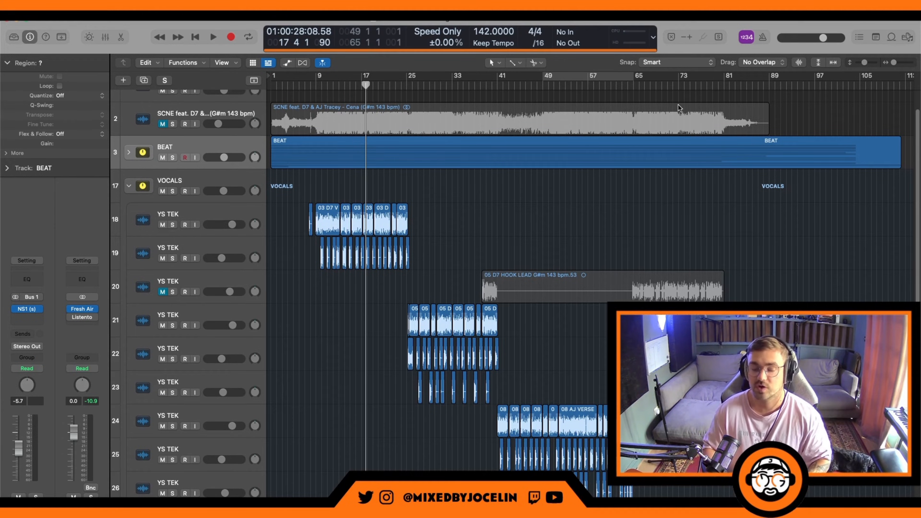
Step: Collapse the VOCALS track stack and play the song from the beginning
left_click(129, 186)
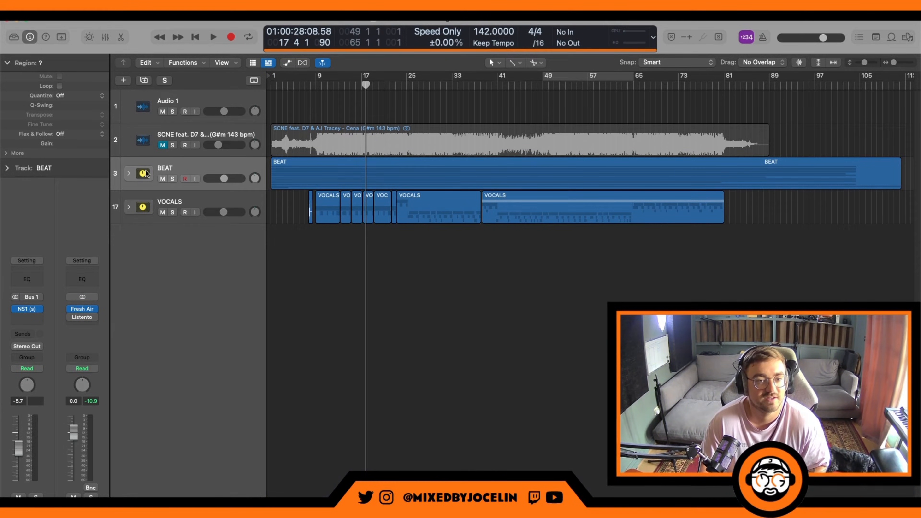
key("Return")
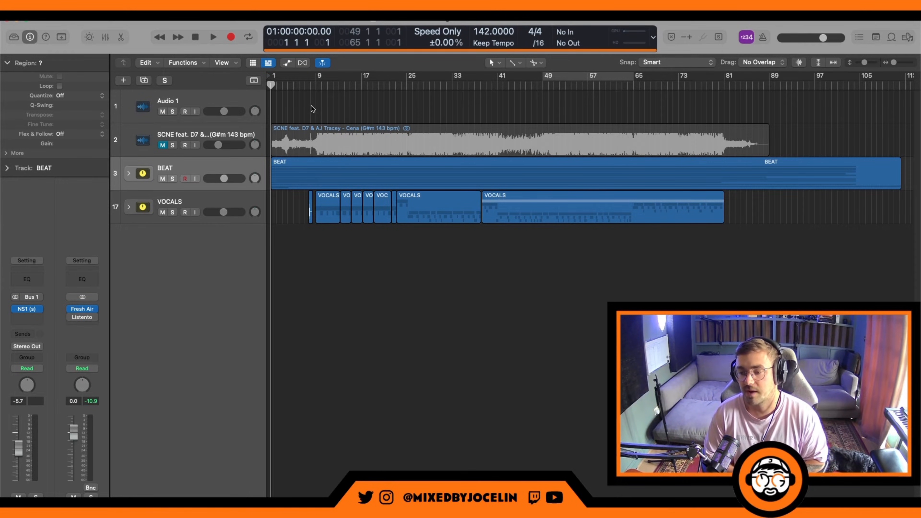
key("space")
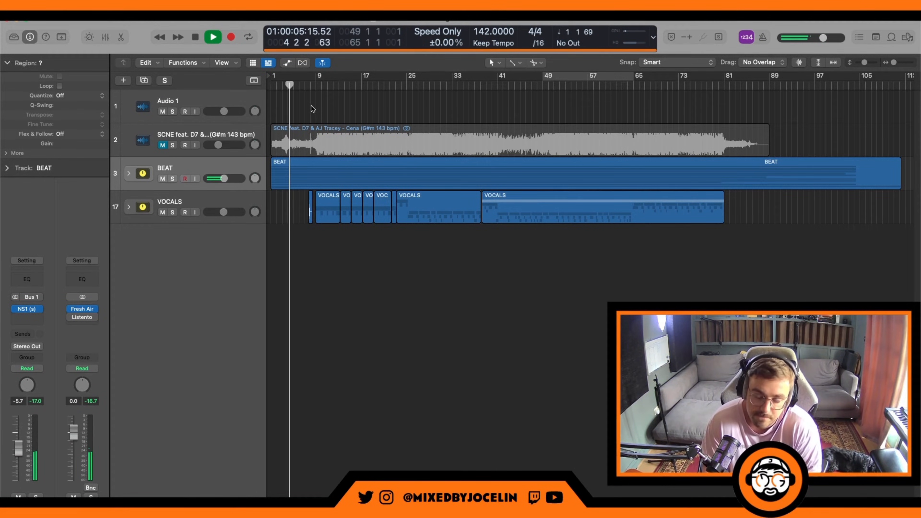
Step: Expand the BEAT track stack during playback, solo the BEAT stack, and stop after listening
left_click(129, 173)
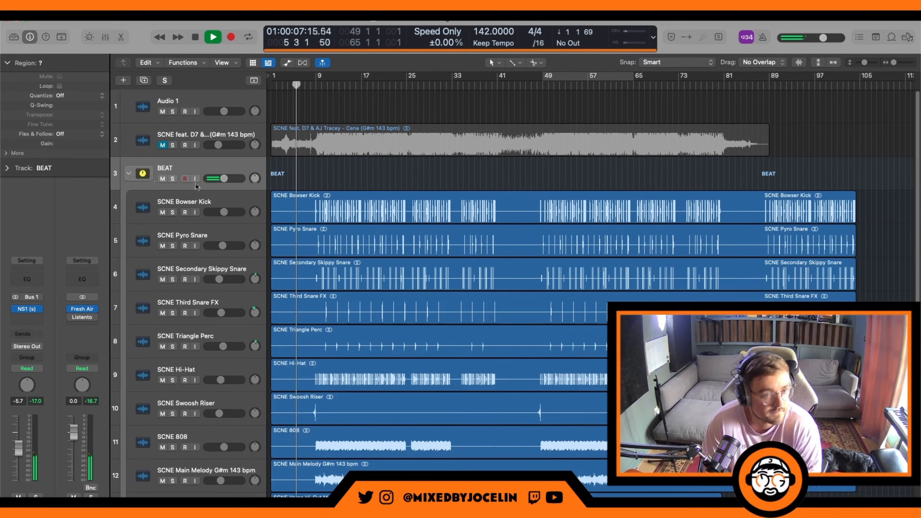
scroll(536, 278, "down", 5)
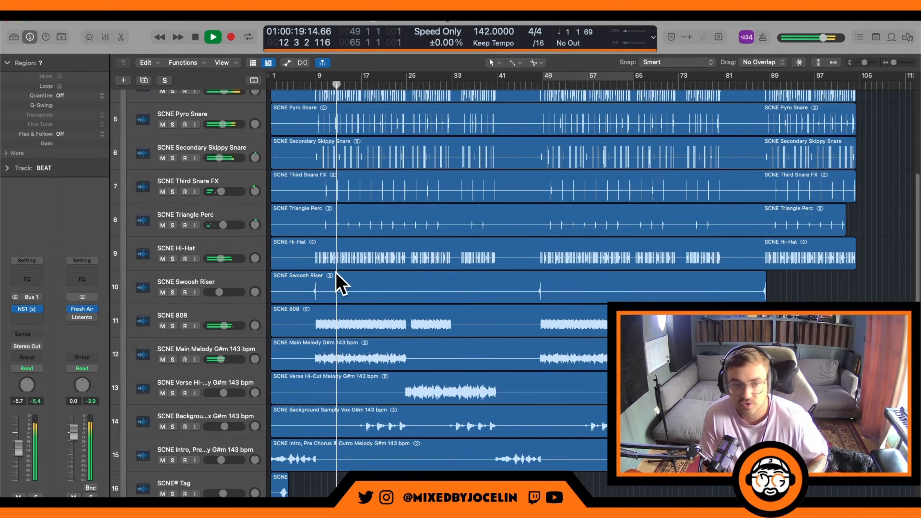
scroll(341, 285, "up", 3)
left_click(174, 104)
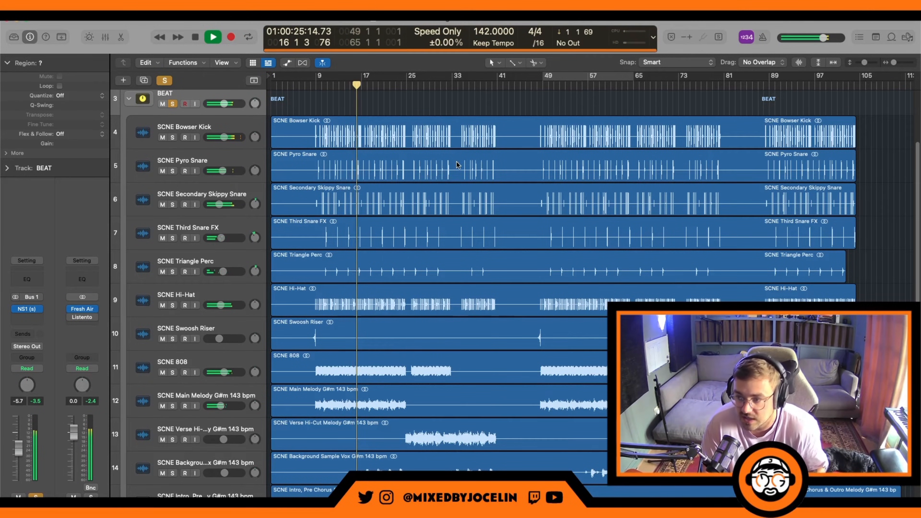
key("space")
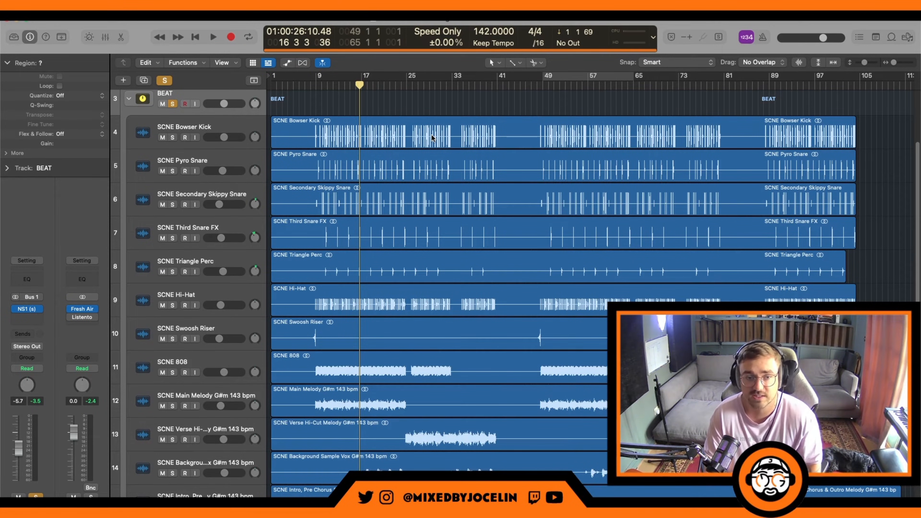
Step: Select the SCNE Bowser Kick track and inspect its waveform up close around bar 27
left_click(214, 122)
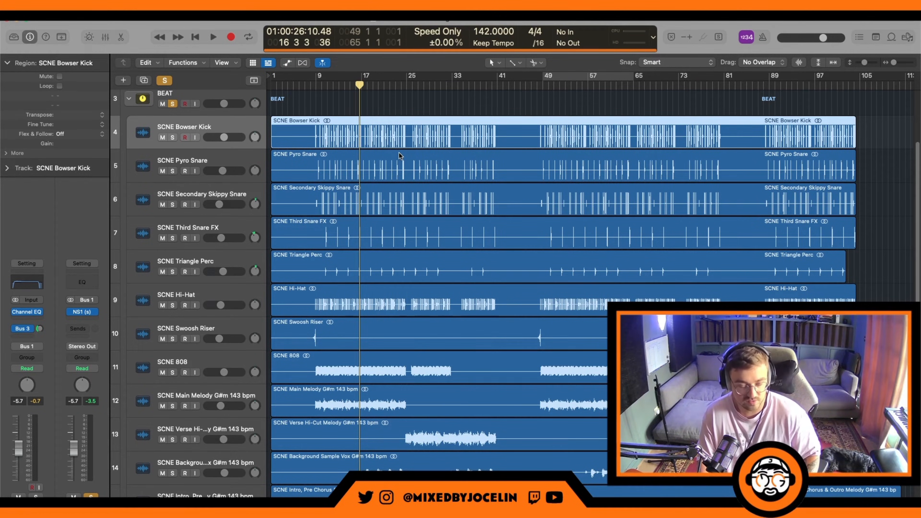
key("z")
left_click(430, 85)
left_click_drag(430, 85, 436, 105)
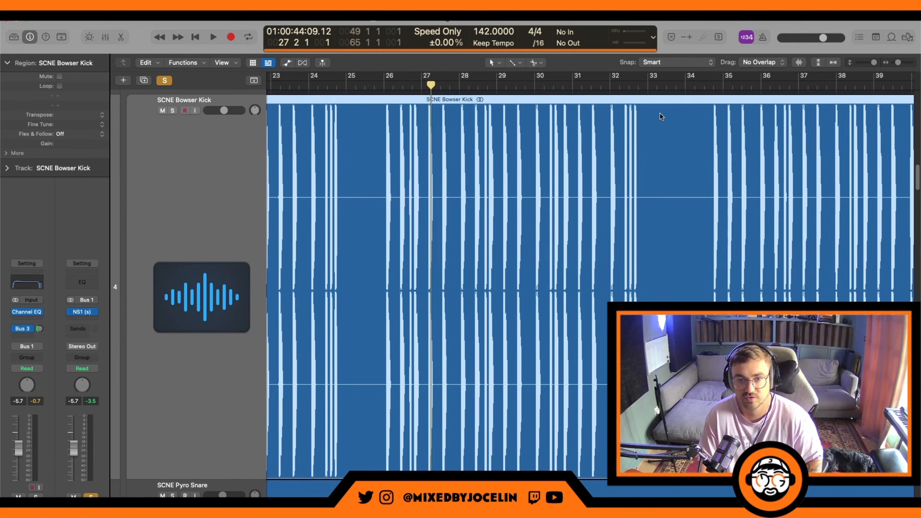
key("z")
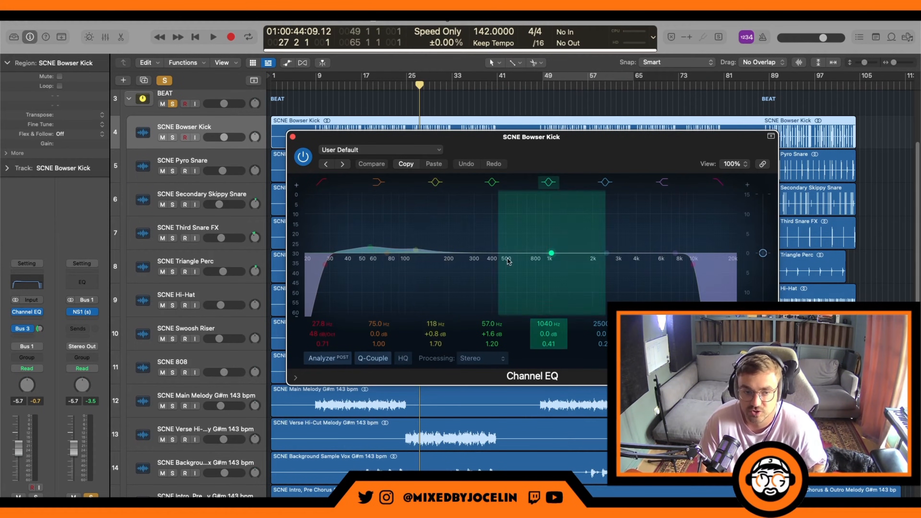
Step: Play the beat with the Bowser Kick's Channel EQ open to check its curve, and move the EQ window higher
key("space")
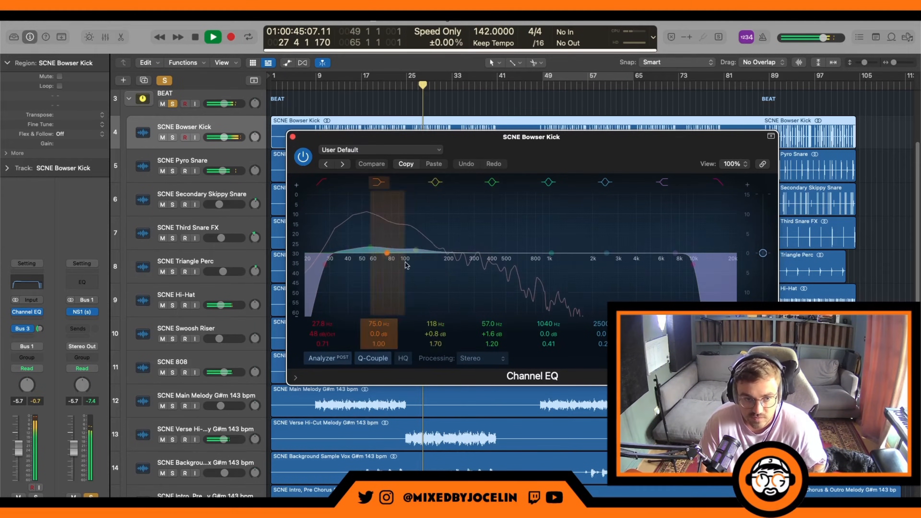
key("space")
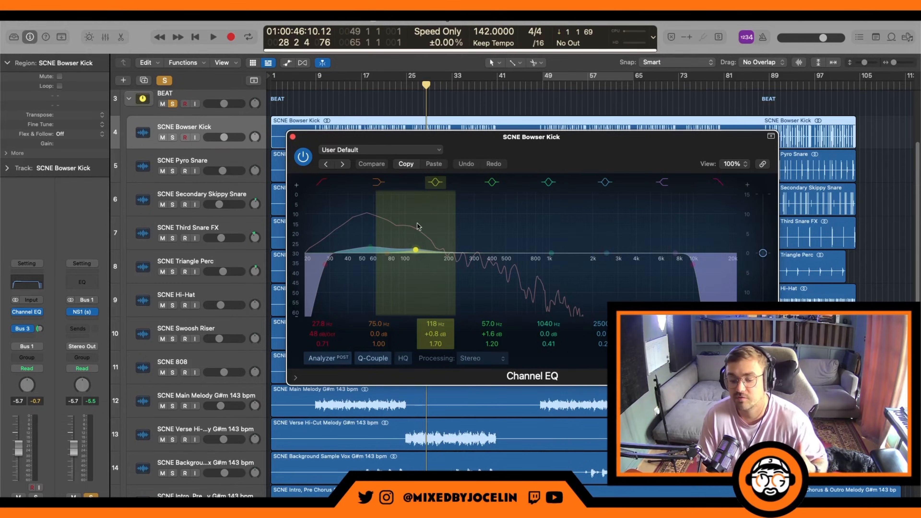
left_click_drag(515, 147, 529, 106)
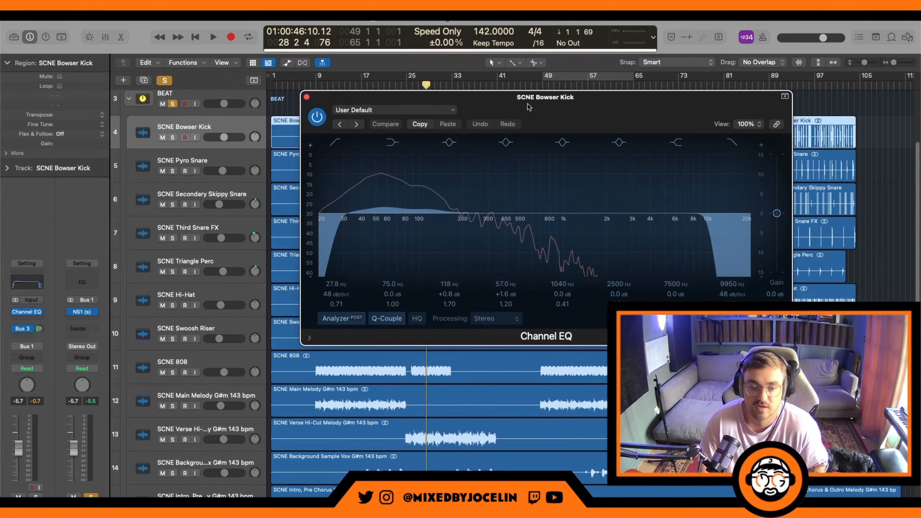
Step: Open the SCNE 808's Channel EQ below the kick's EQ, compare both during playback, and close both windows
left_click(164, 361)
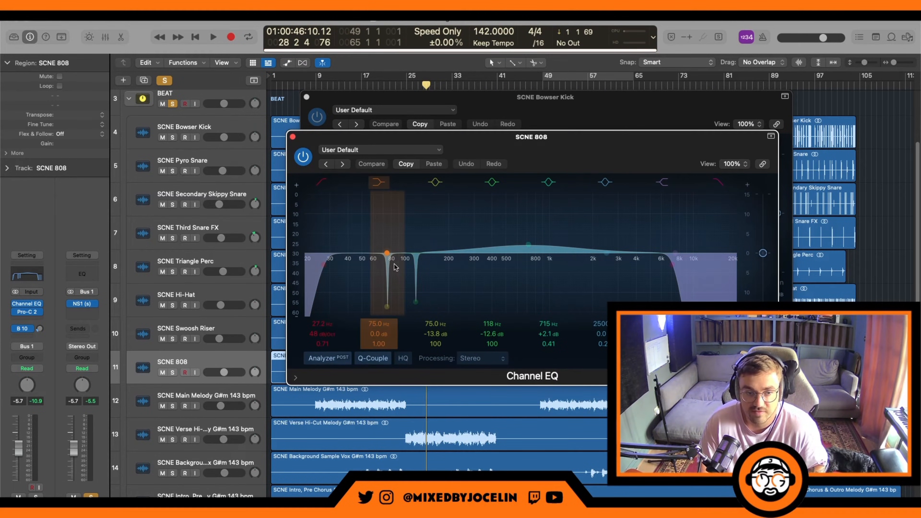
left_click_drag(512, 151, 541, 299)
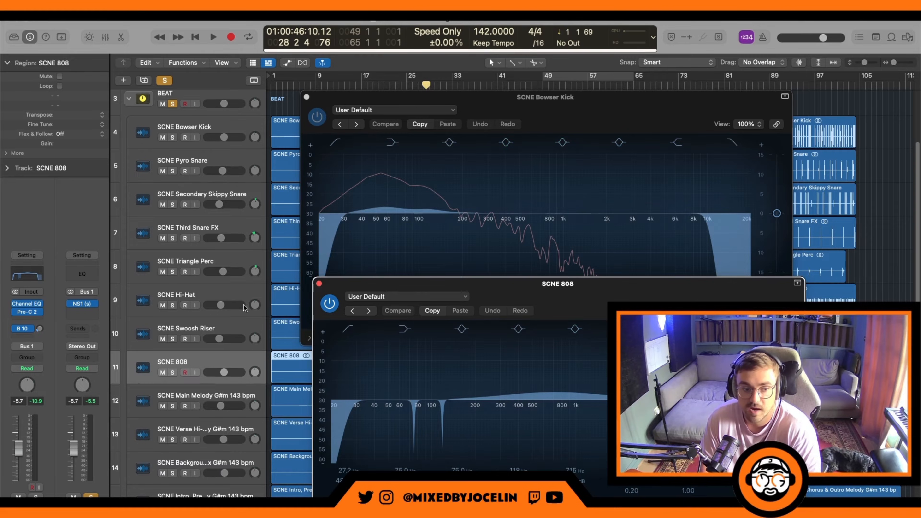
key("space")
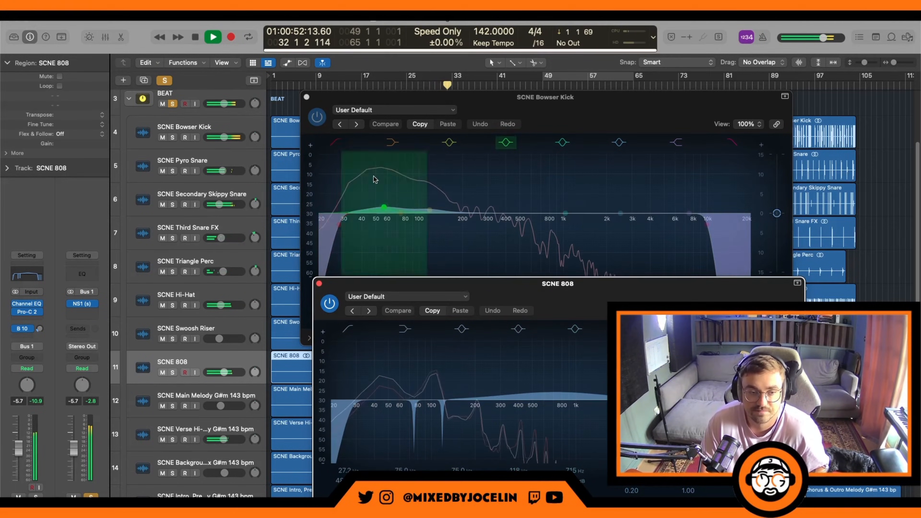
left_click(319, 286)
key("space")
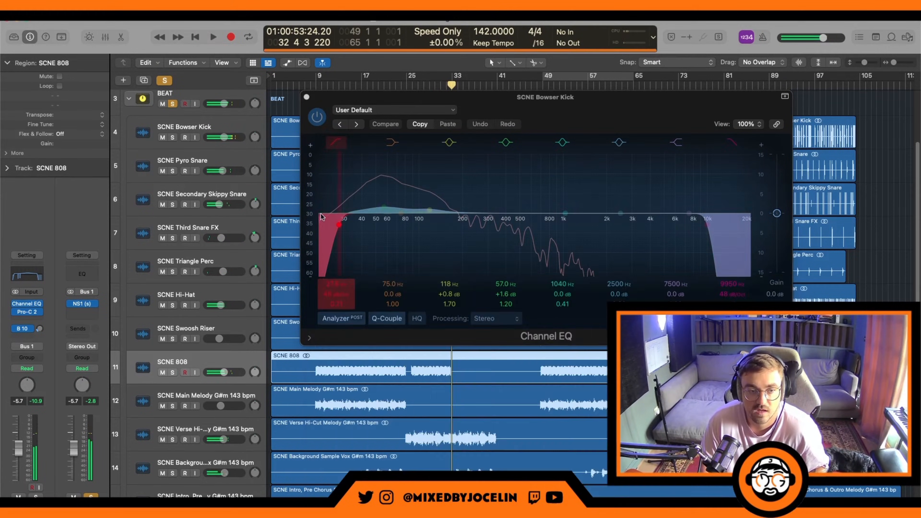
left_click(306, 97)
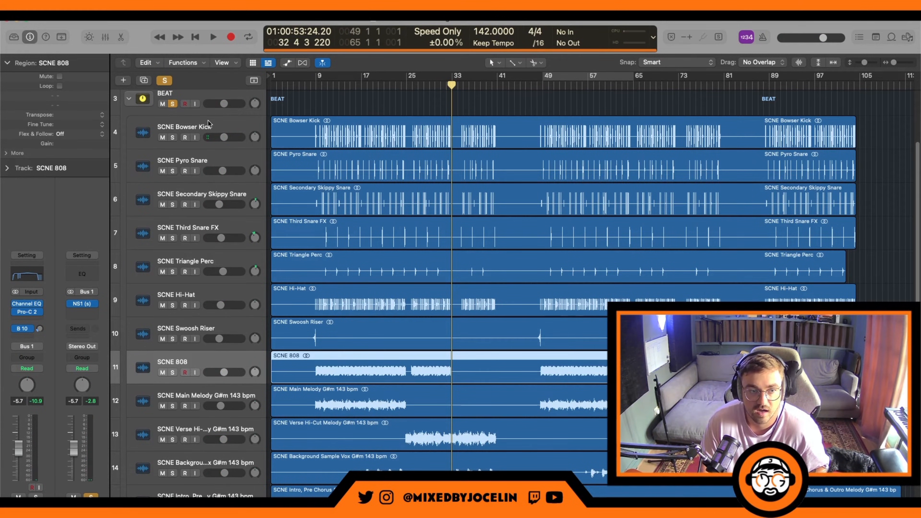
Step: Select the SCNE Bowser Kick track and inspect the options of its Bus 3 send
left_click(259, 140)
left_click(27, 331)
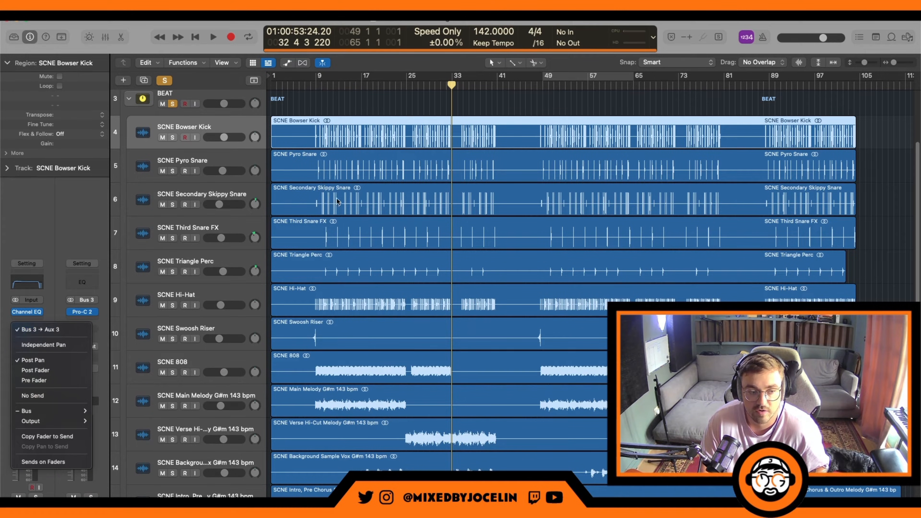
left_click(57, 203)
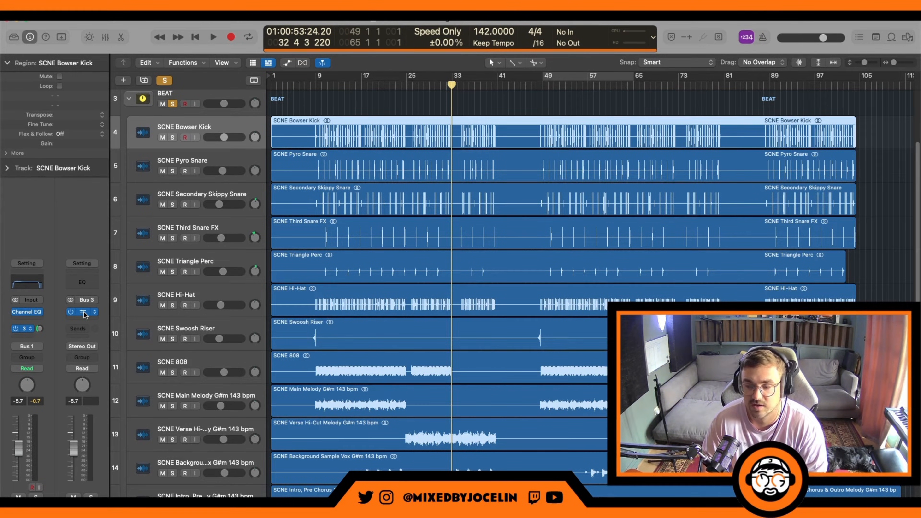
Step: Open the Pro-C 2 parallel compressor on Aux 3, check its threshold and ratio settings, and listen to the beat with it open
left_click(84, 314)
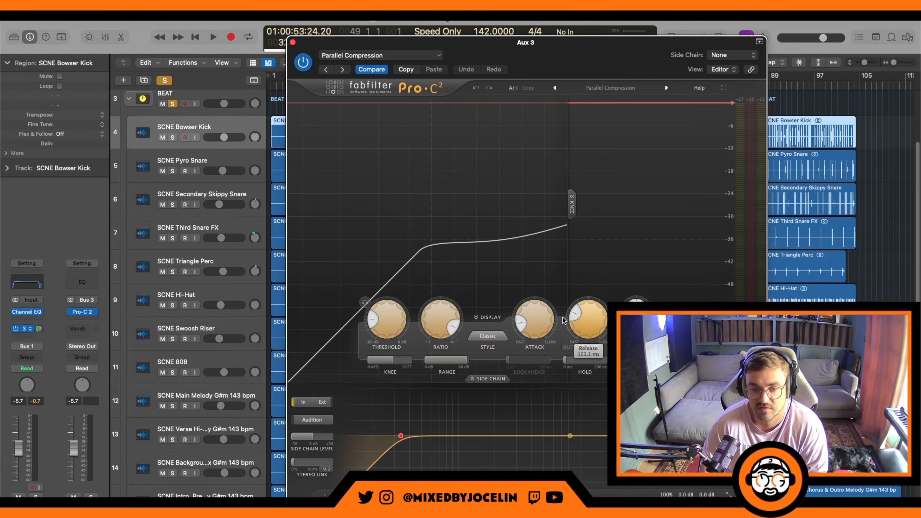
mouse_move(449, 324)
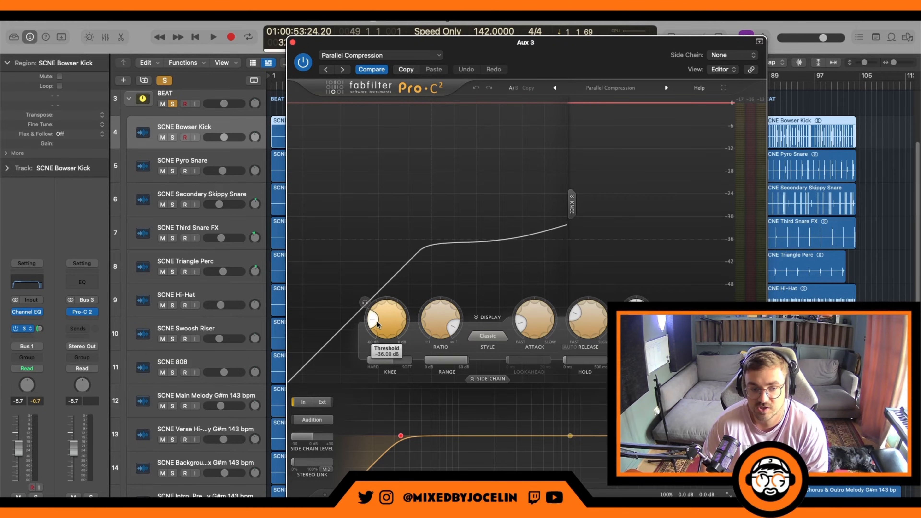
mouse_move(380, 333)
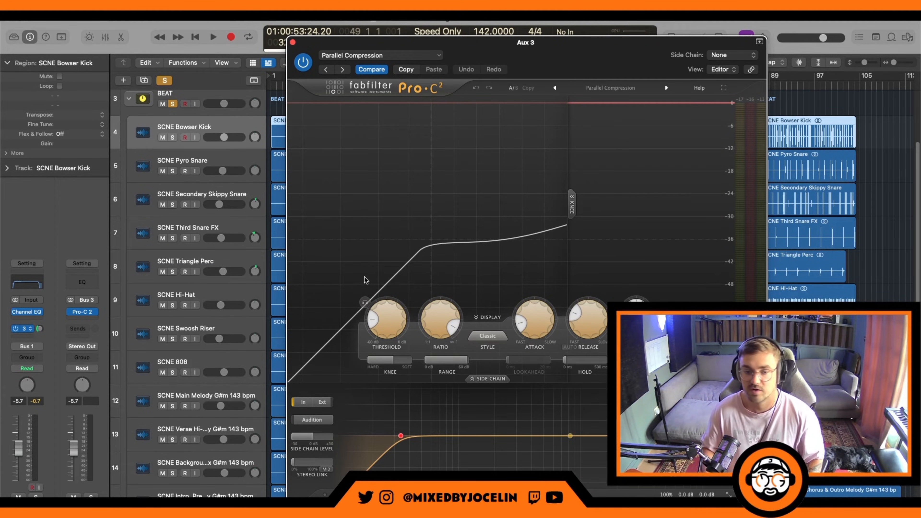
key("space")
left_click_drag(477, 58, 602, 125)
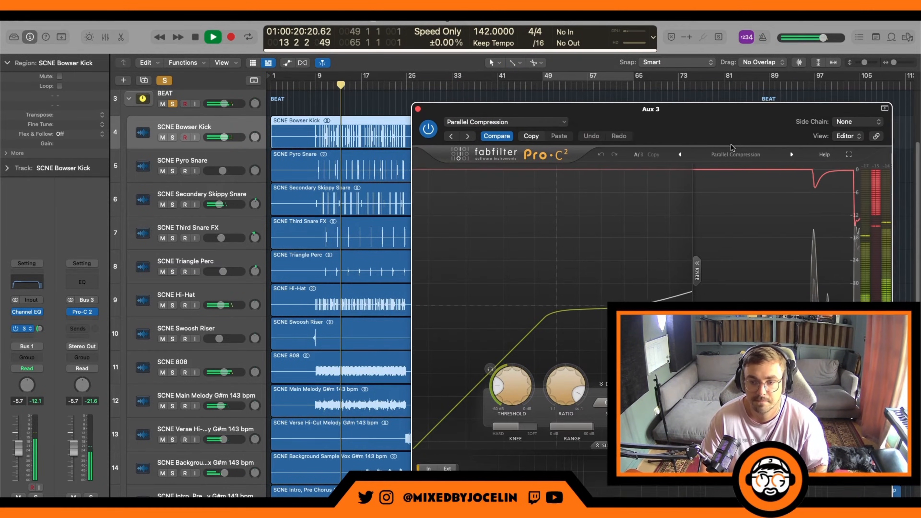
Step: Move the Aux 3 Pro-C 2 window higher to show its controls, watch its compression during playback, and close it
left_click_drag(731, 146, 655, 106)
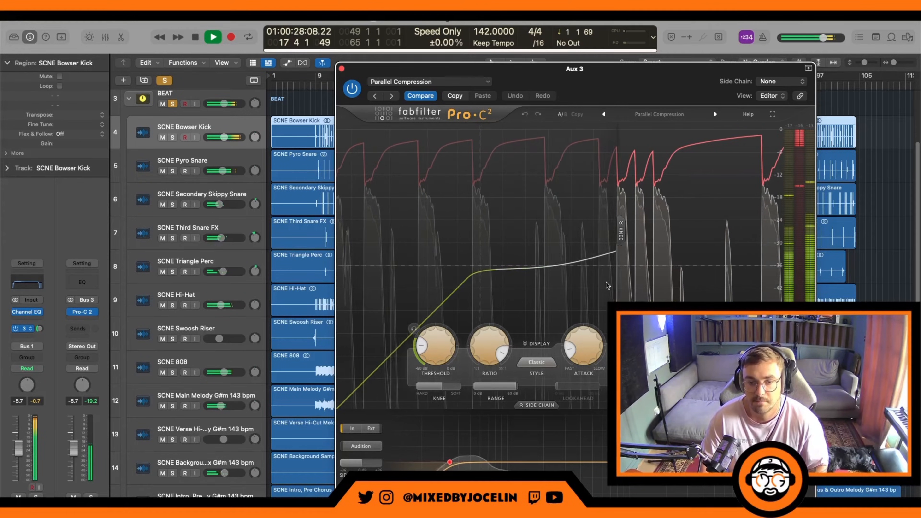
key("space")
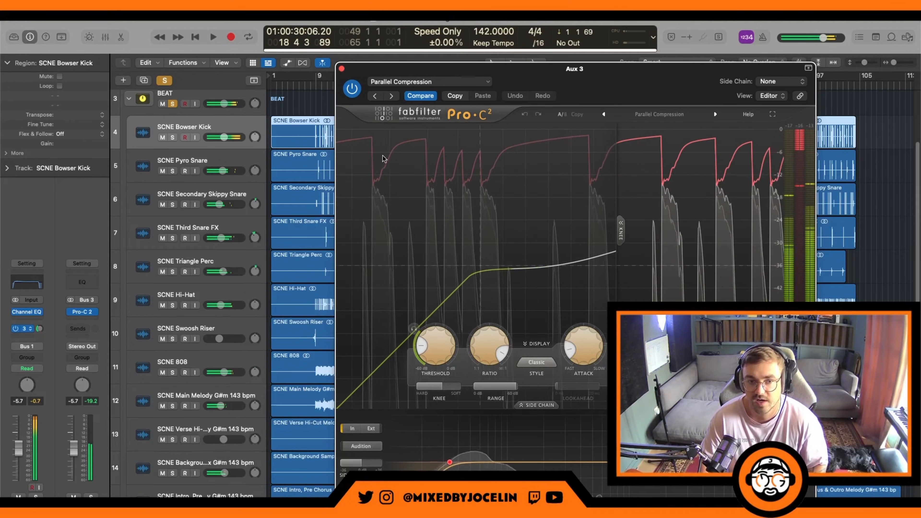
left_click(341, 69)
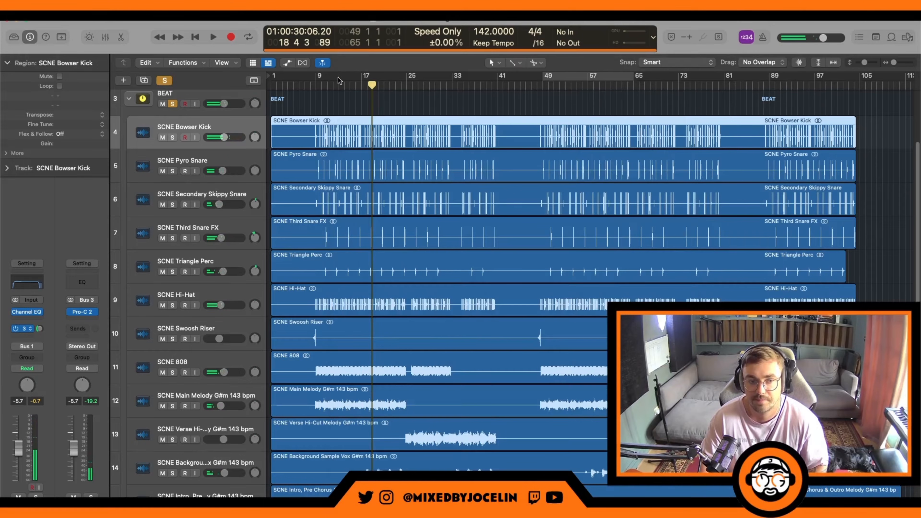
Step: Compare the beat with the Bowser Kick's Bus 3 send bypassed and re-enabled during playback
left_click(15, 328)
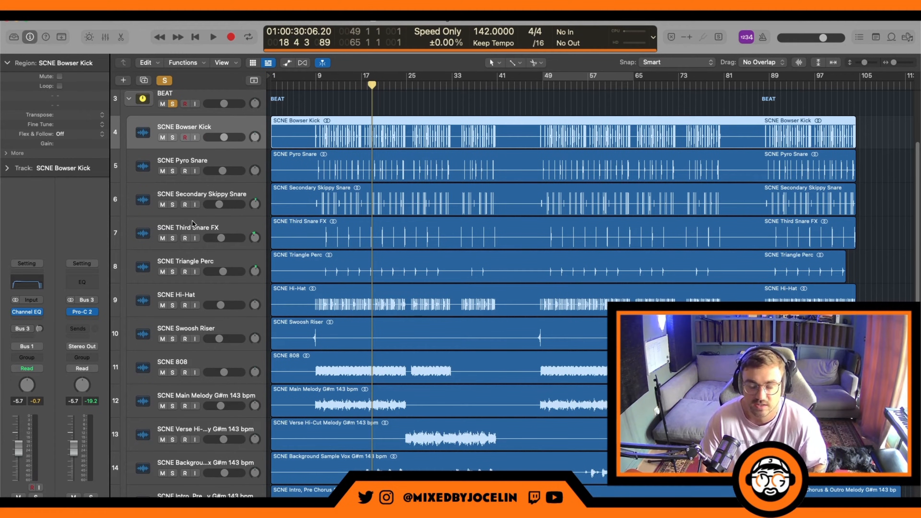
key("space")
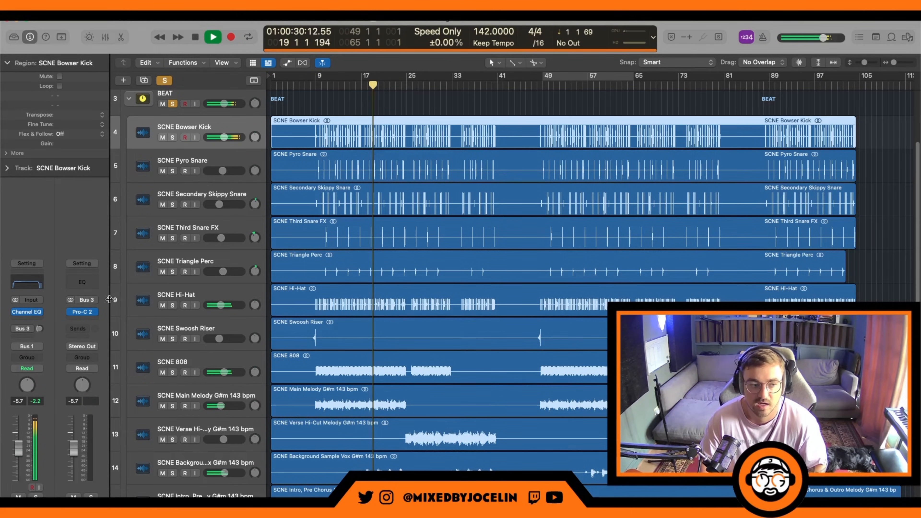
left_click(16, 328)
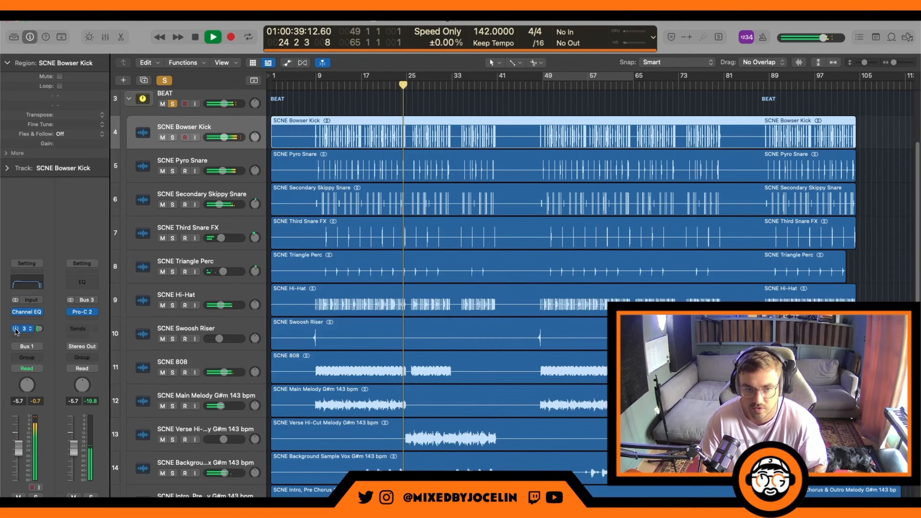
key("space")
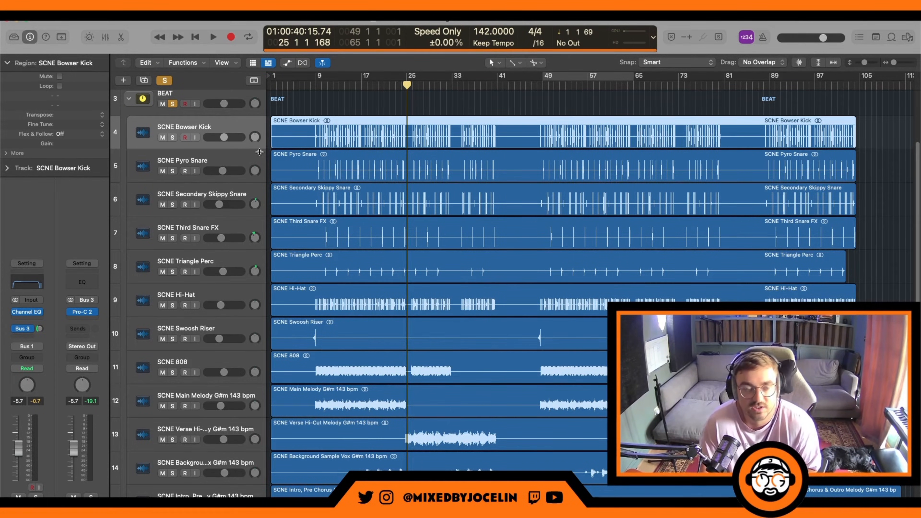
Step: Select the SCNE Pyro Snare track, check its Channel EQ curve, and close the EQ window
left_click(241, 161)
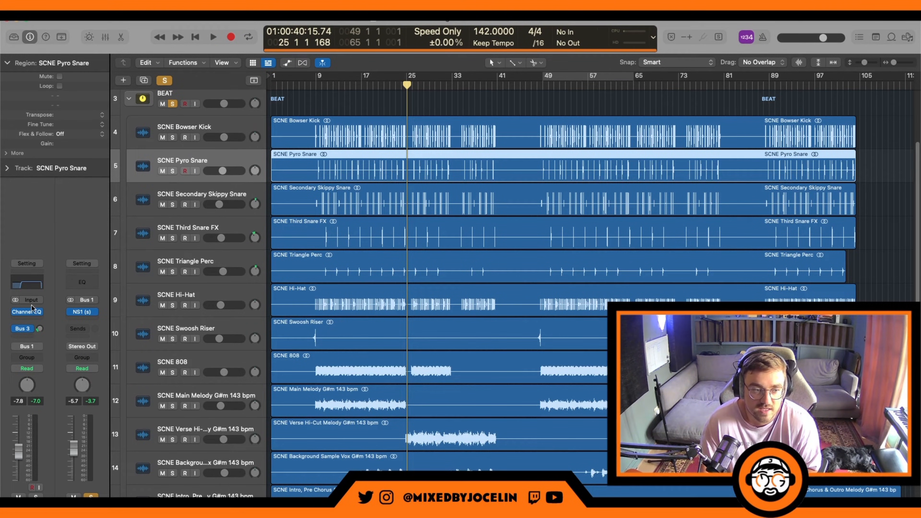
left_click(27, 284)
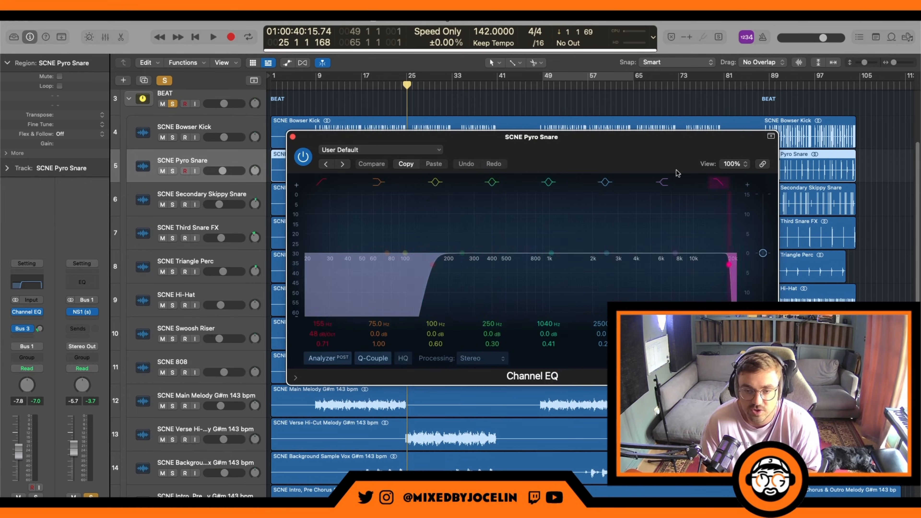
left_click(292, 137)
Step: Set the cycle range from bar 9 to bar 41 and check the Pyro Snare's Bus 3 Pro-C 2 compressor during playback
left_click_drag(314, 77, 497, 74)
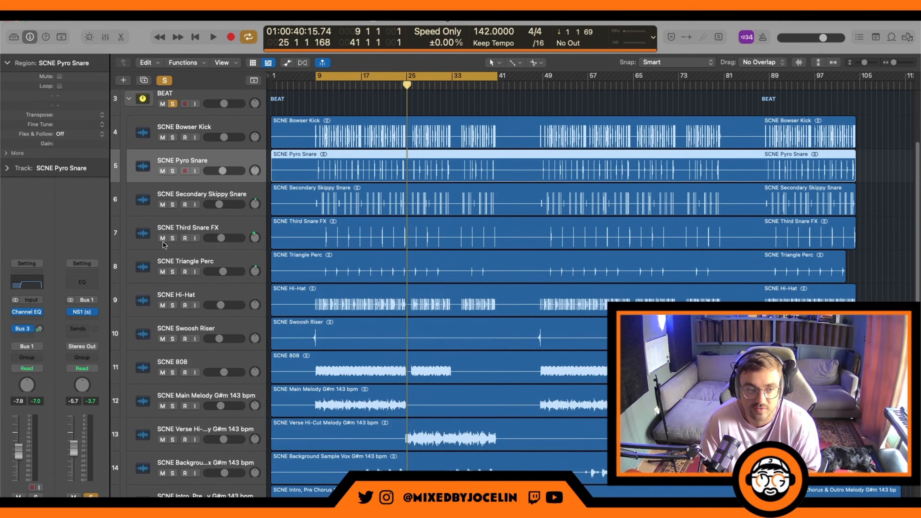
left_click(22, 328)
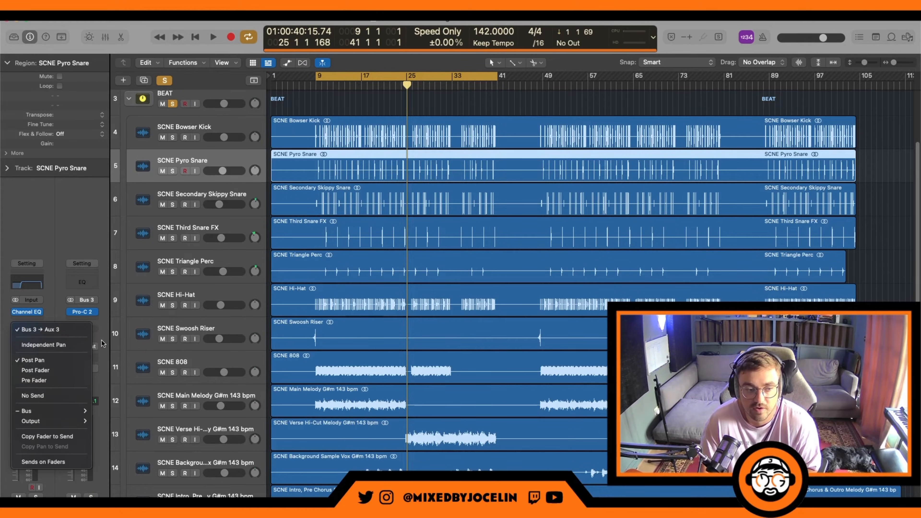
left_click(82, 311)
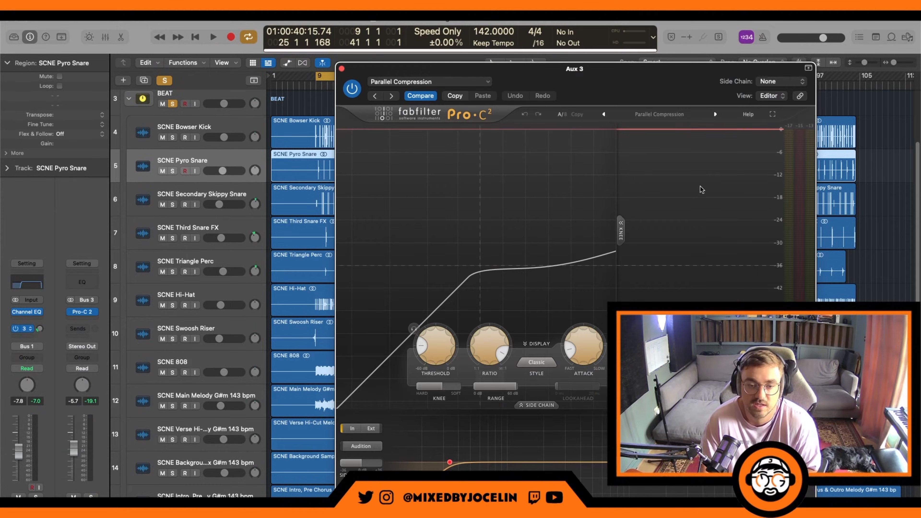
key("space")
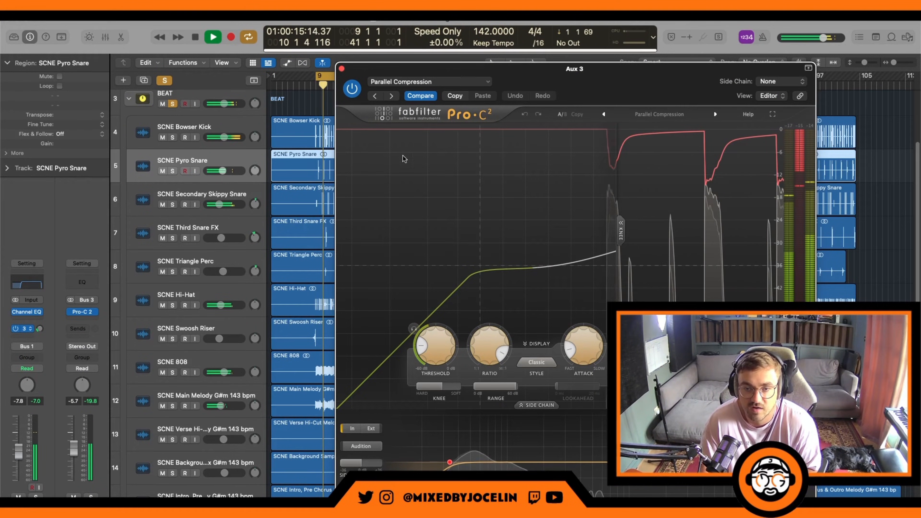
key("space")
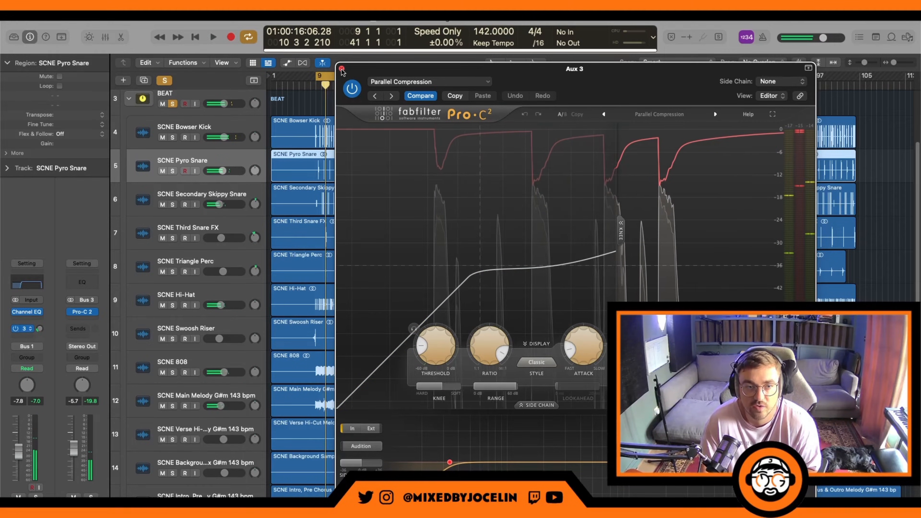
left_click(341, 68)
Step: Review the Secondary Skippy Snare, Third Snare FX and Hi-Hat channels, including the Hi-Hat's Channel EQ, and listen to the beat
left_click(212, 202)
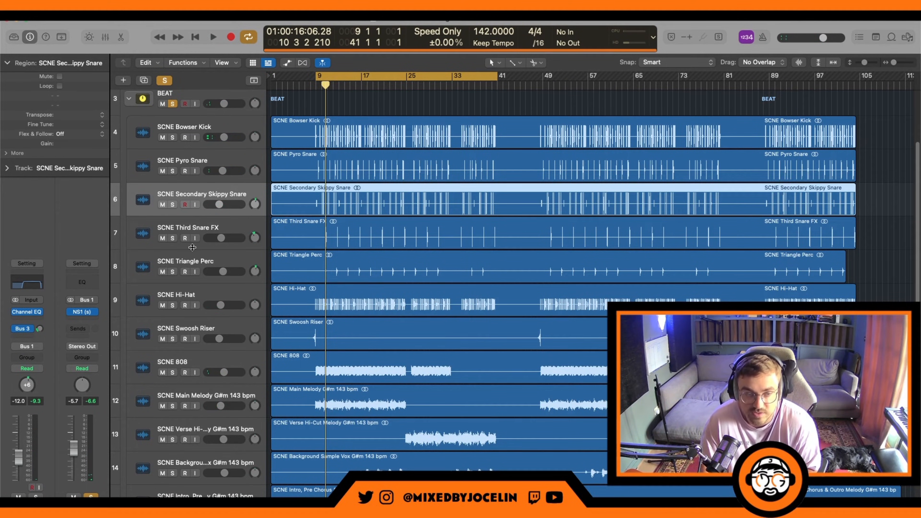
left_click(222, 227)
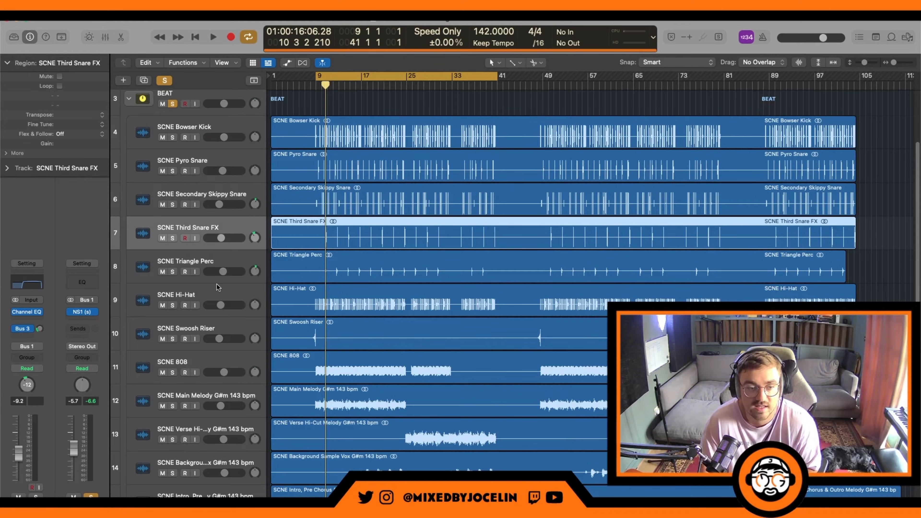
left_click(212, 294)
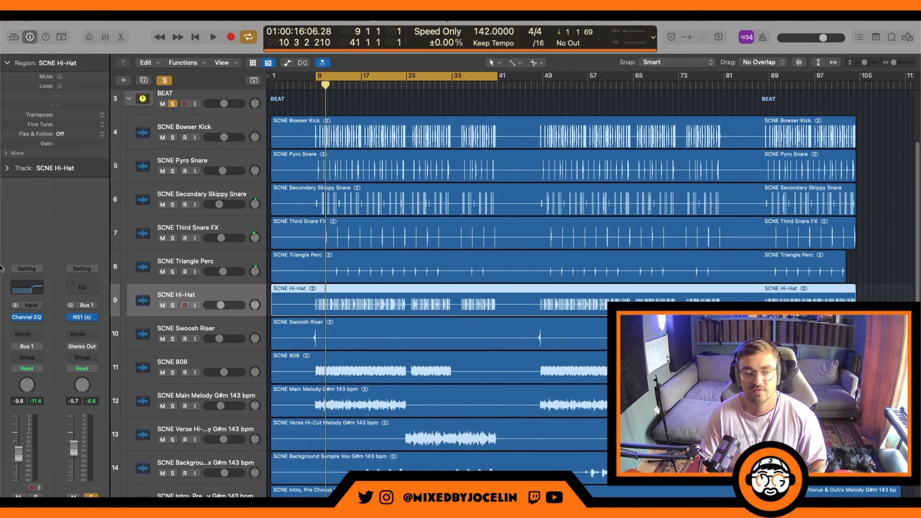
left_click(26, 290)
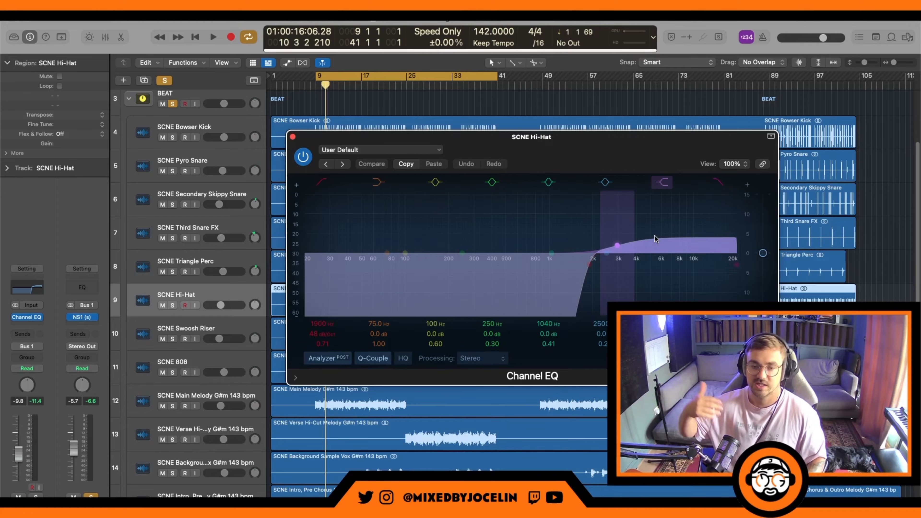
left_click(293, 138)
key("space")
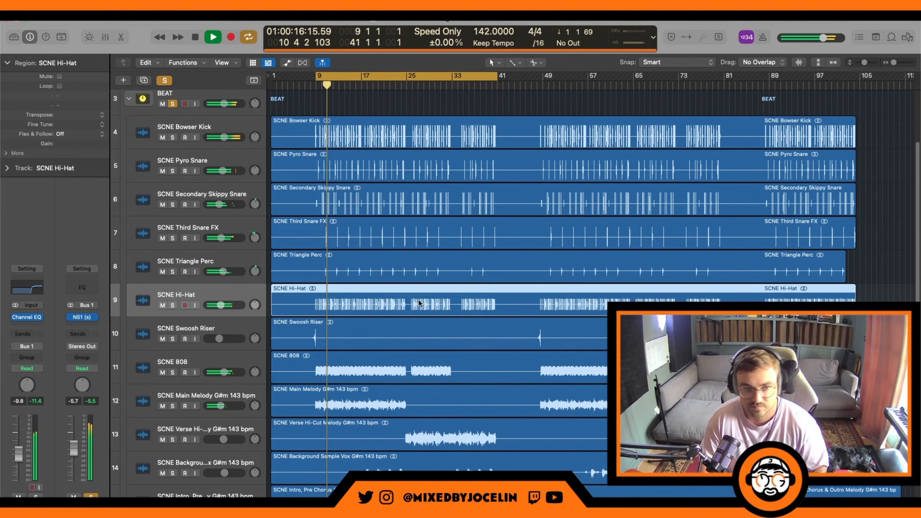
key("space")
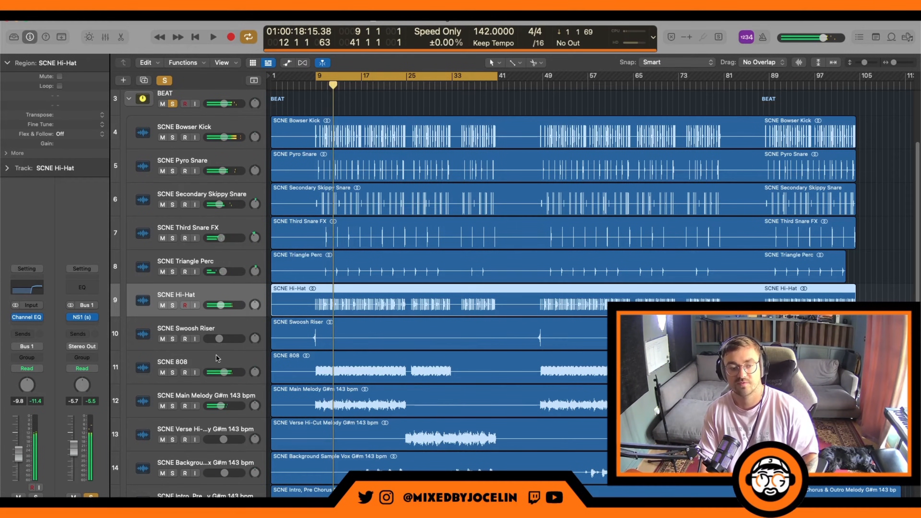
Step: Open the SCNE 808's Channel EQ, solo the track to check the curve during playback, and close the EQ
left_click(216, 359)
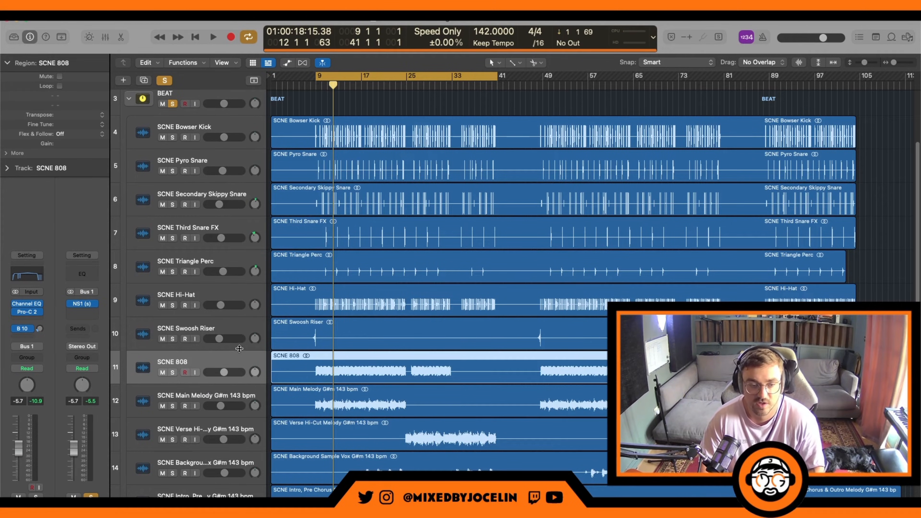
left_click(32, 277)
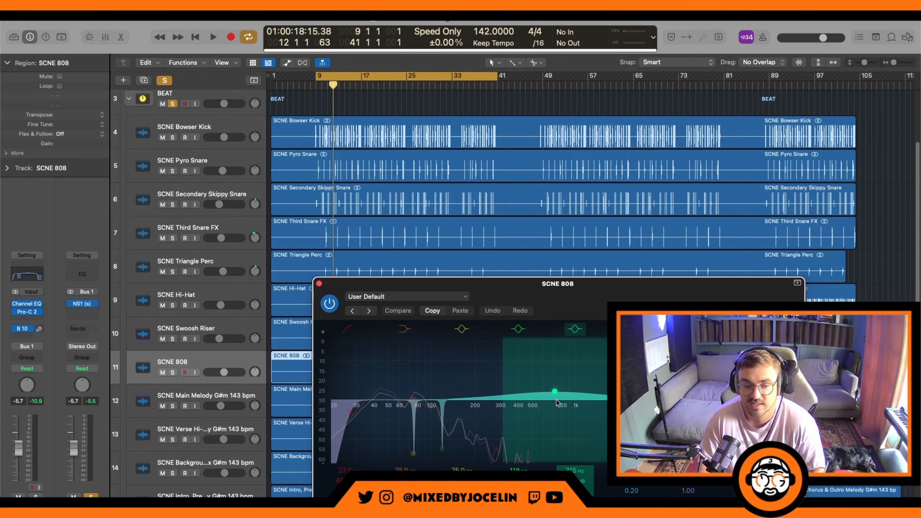
left_click(173, 372)
key("space")
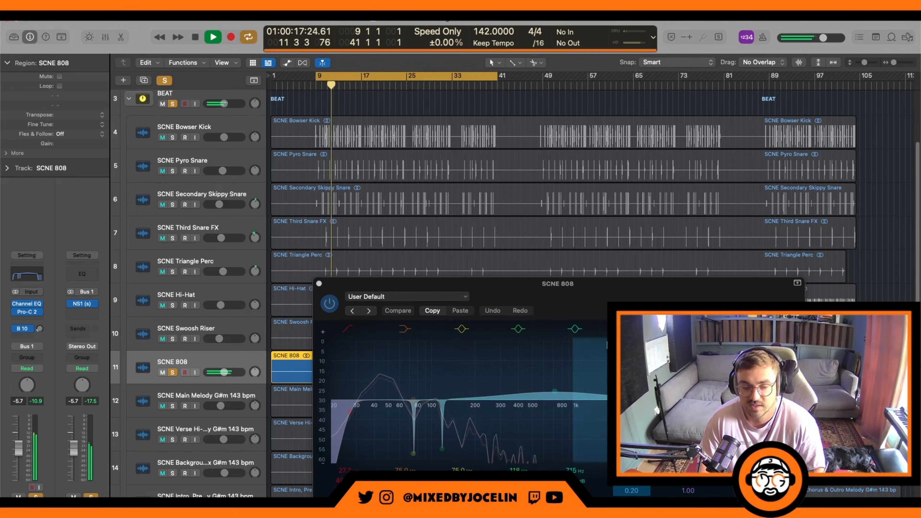
key("space")
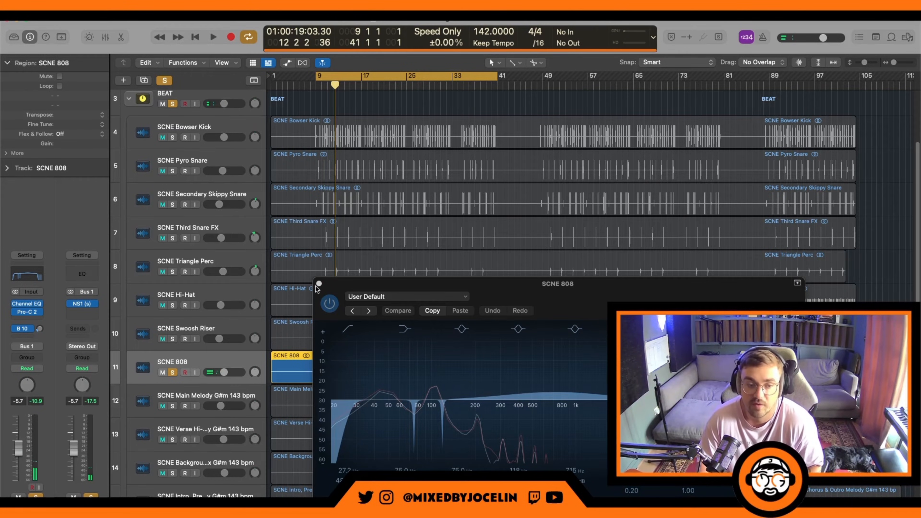
left_click(318, 283)
Step: Open the Pro-C 2 compressor on the SCNE 808 and watch its gain reduction while the soloed track plays
left_click(27, 311)
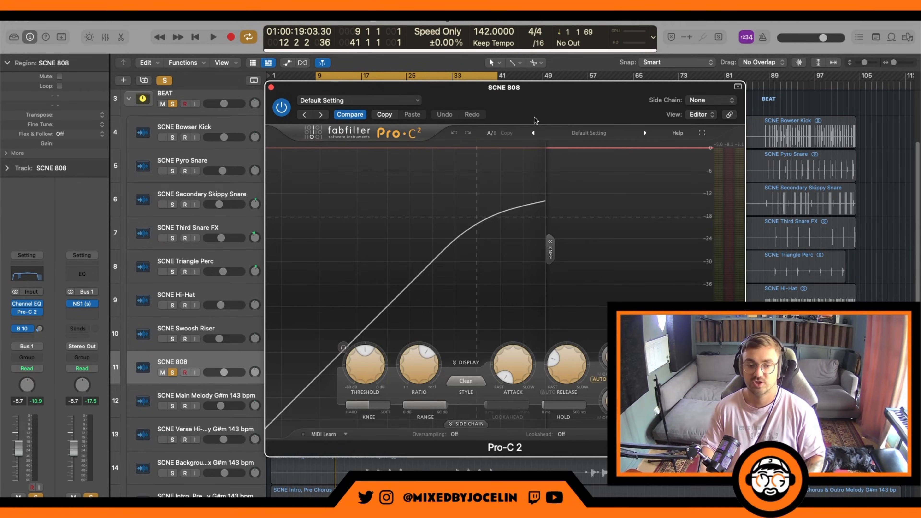
key("space")
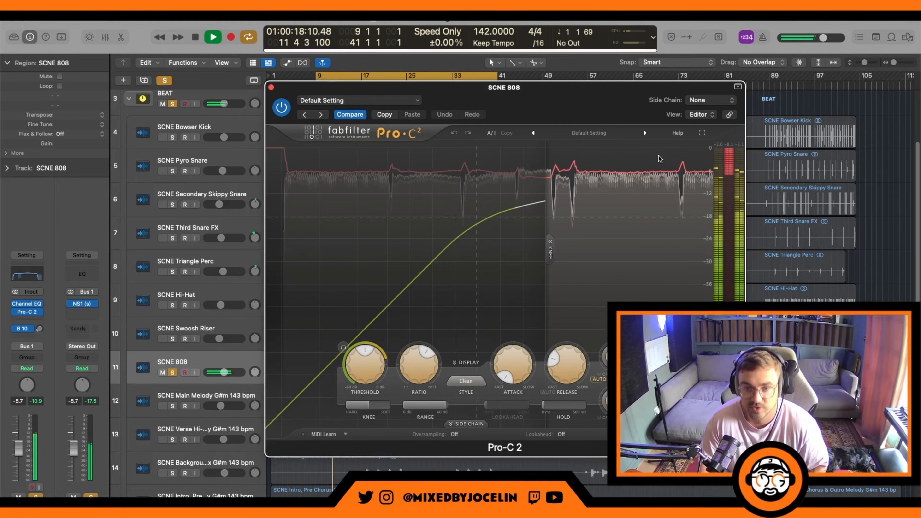
key("space")
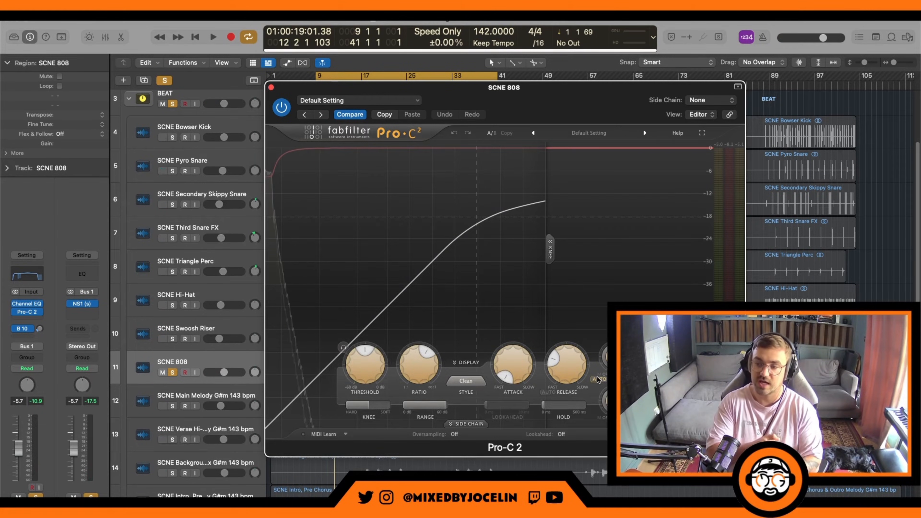
Step: Audition the 808 with Pro-C 2's attack and release turned to slow, and return both to their fast settings during playback
mouse_move(597, 379)
left_click_drag(516, 362, 524, 239)
left_click_drag(571, 362, 544, 321)
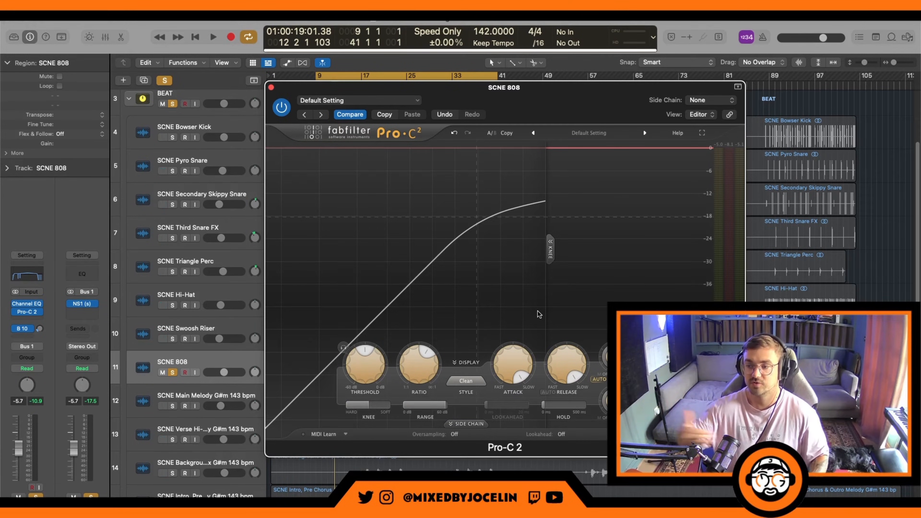
key("space")
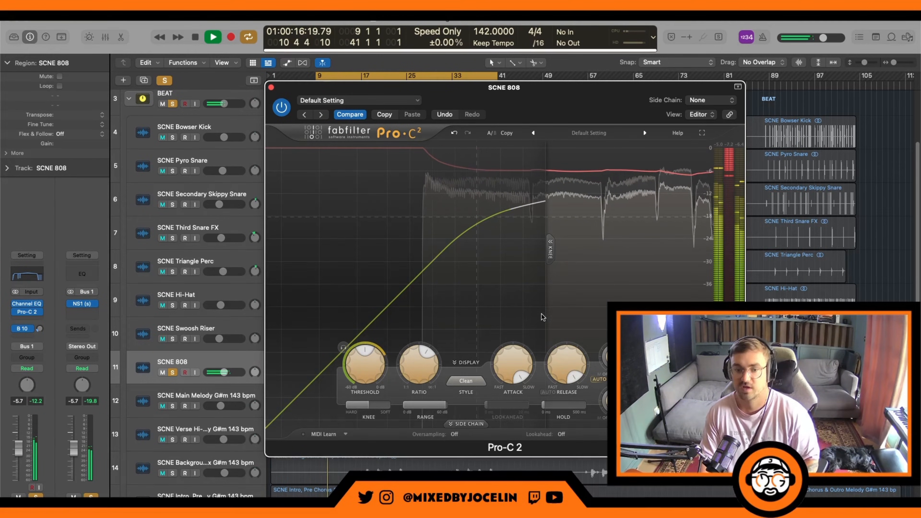
mouse_move(517, 361)
left_click_drag(518, 361, 516, 421)
left_click_drag(566, 365, 542, 434)
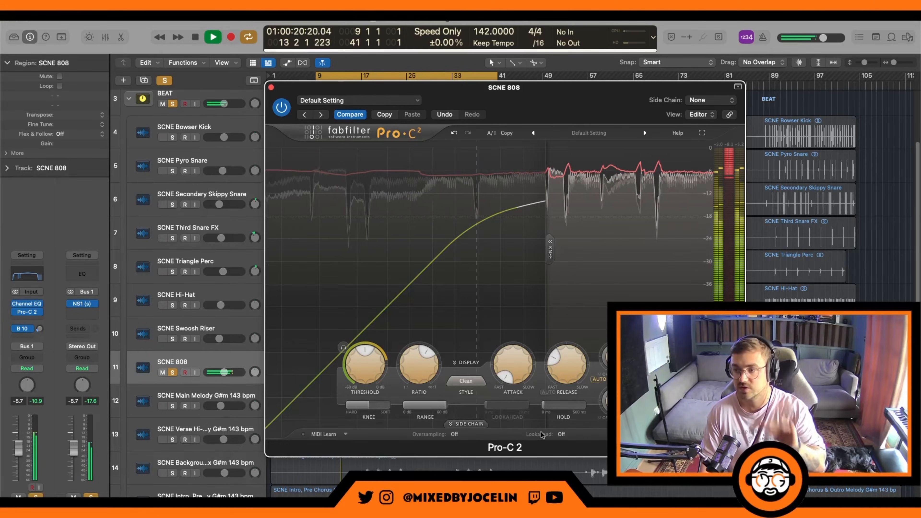
key("space")
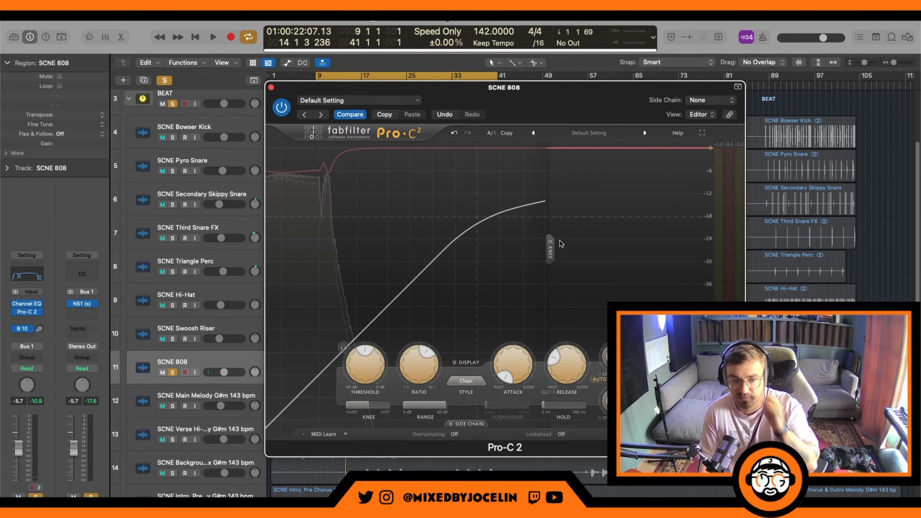
Step: Close the 808's Pro-C 2 window during playback, unsolo the SCNE 808 track, and stop the beat
key("space")
key("super+w")
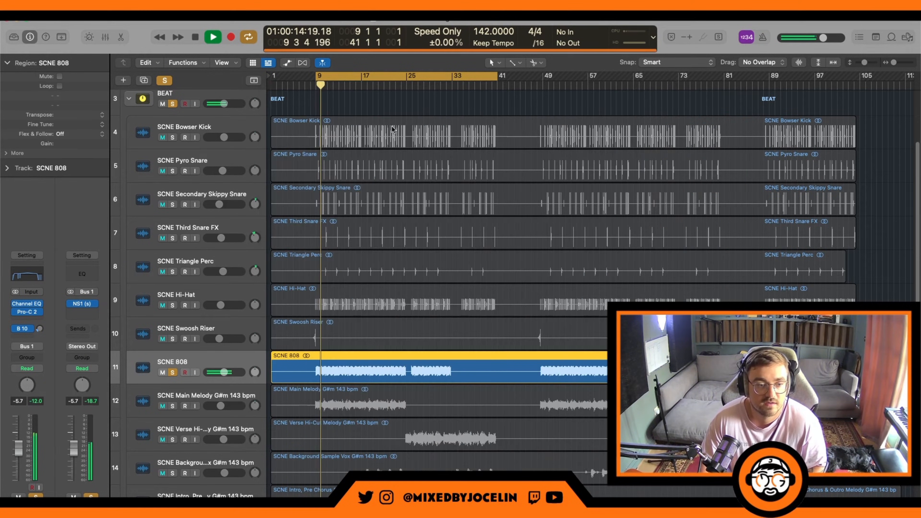
key("s")
key("space")
Step: Show the Bus 10 aux channel that the SCNE 808 sends to and open its Sausage Fattener plug-in
left_click(24, 328)
left_click(55, 285)
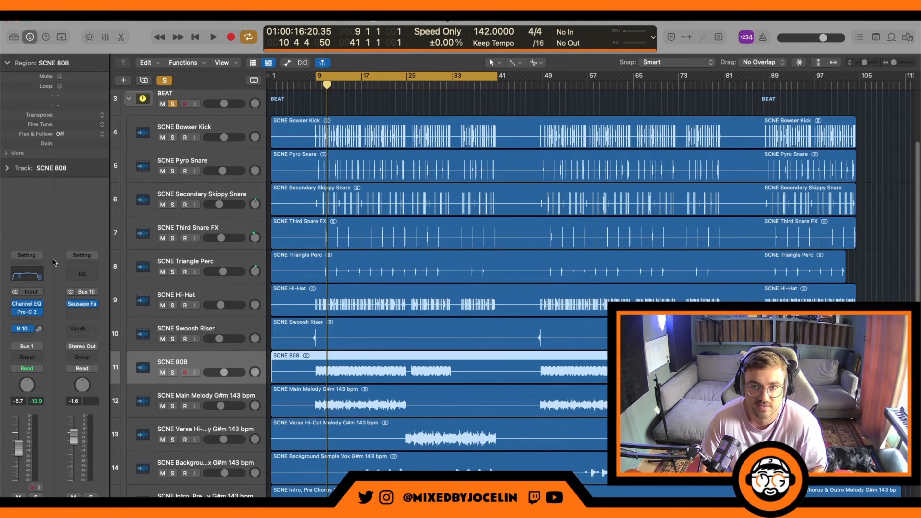
left_click(82, 303)
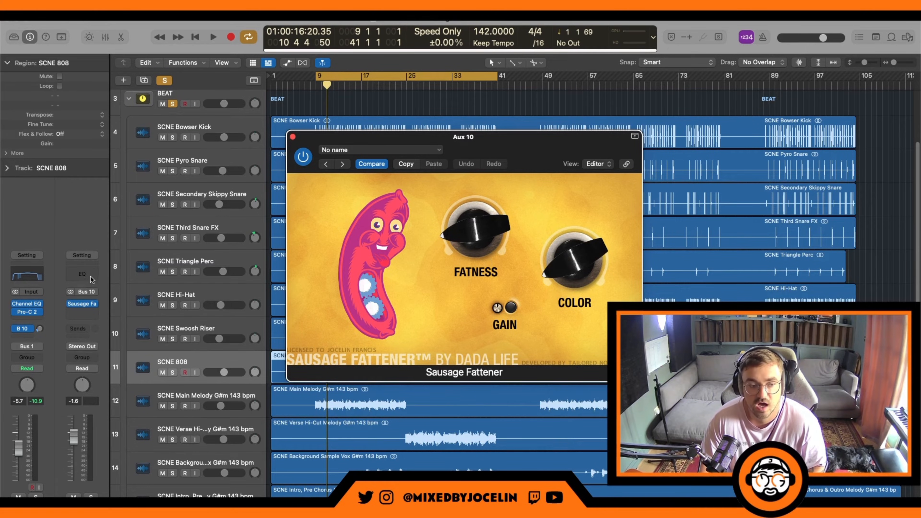
Step: Audition the 808's Bus 10 send during playback, check Sausage Fattener's Fatness amount, stop the beat, and close the plug-in
key("space")
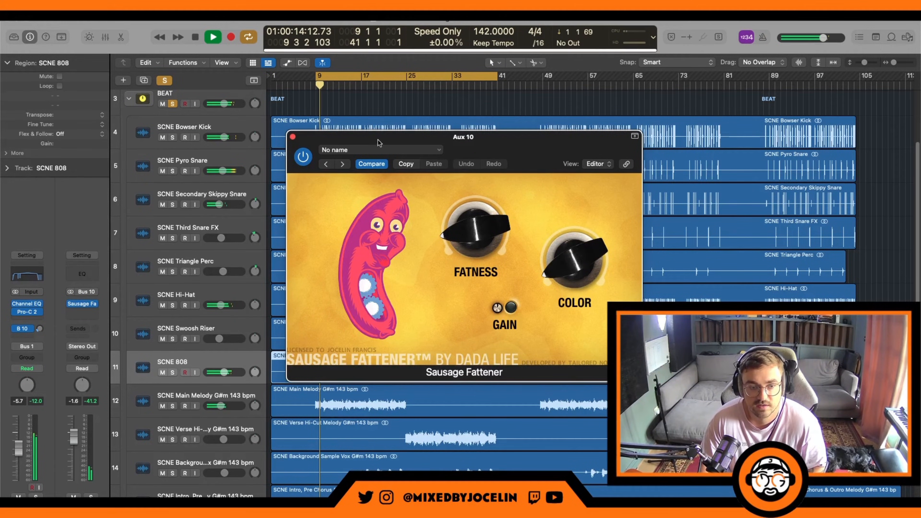
left_click(16, 329)
mouse_move(442, 228)
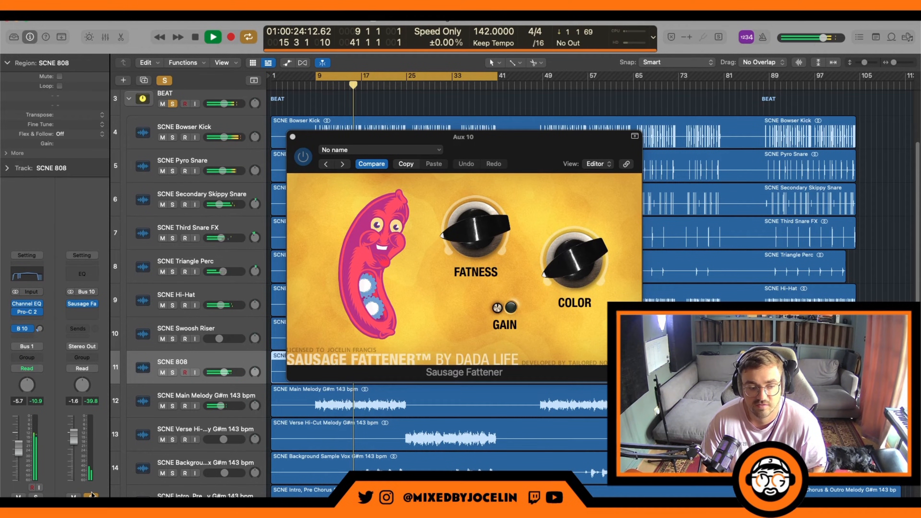
key("space")
mouse_move(500, 270)
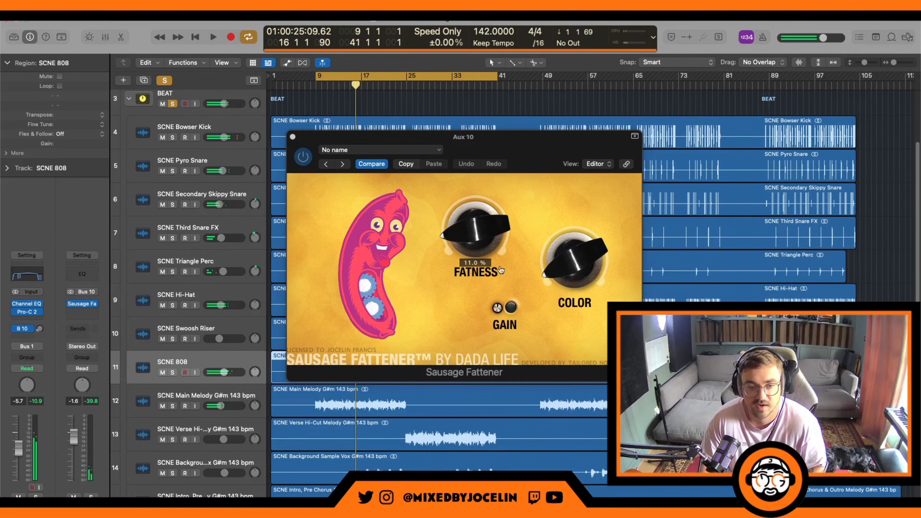
left_click(292, 137)
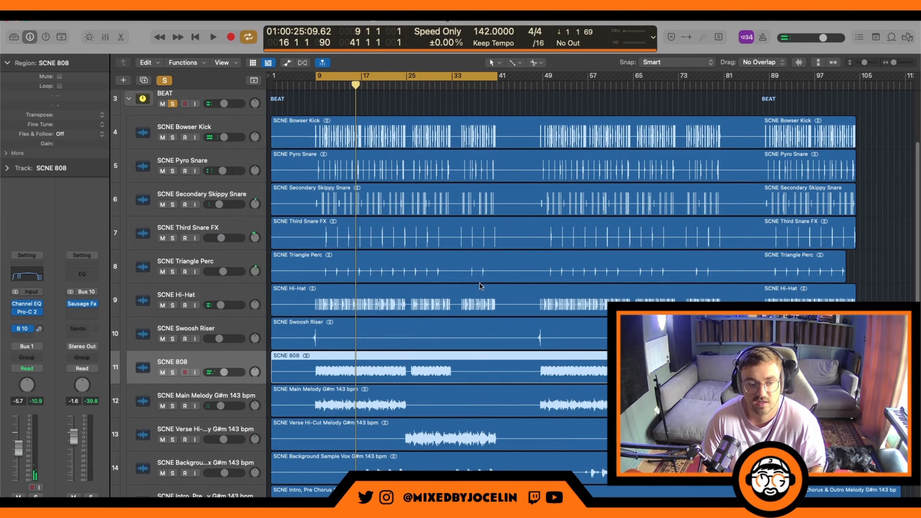
Step: Compare the channel strips of the SCNE Main Melody and SCNE Verse Hi-Cut Melody tracks, and play the beat briefly
scroll(344, 322, "down", 2)
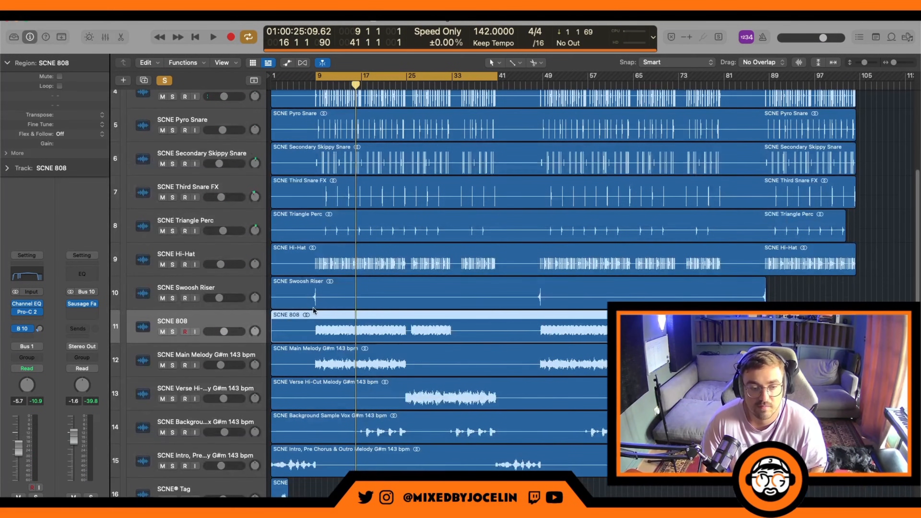
left_click(174, 367)
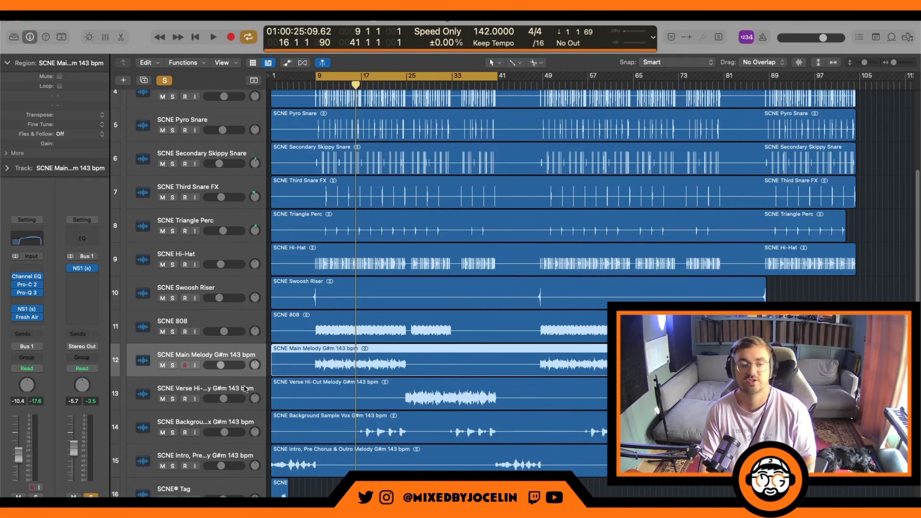
left_click(217, 387)
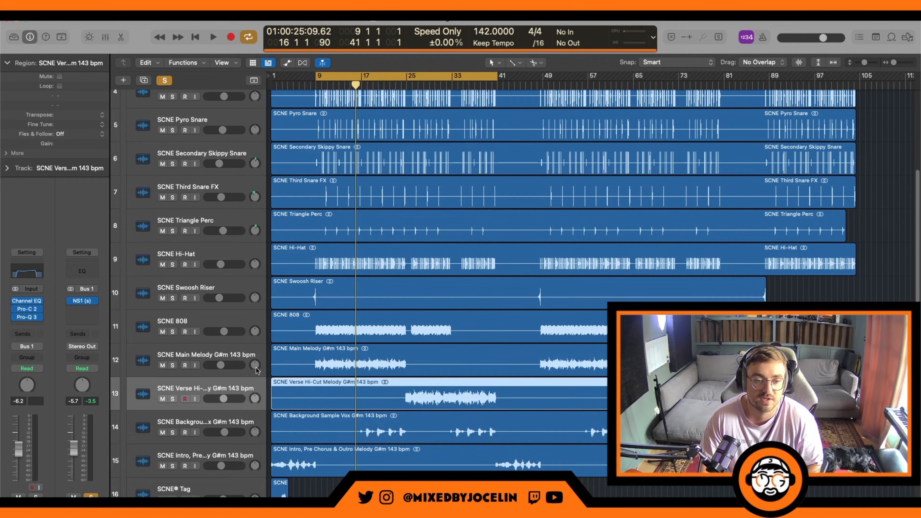
left_click(228, 355)
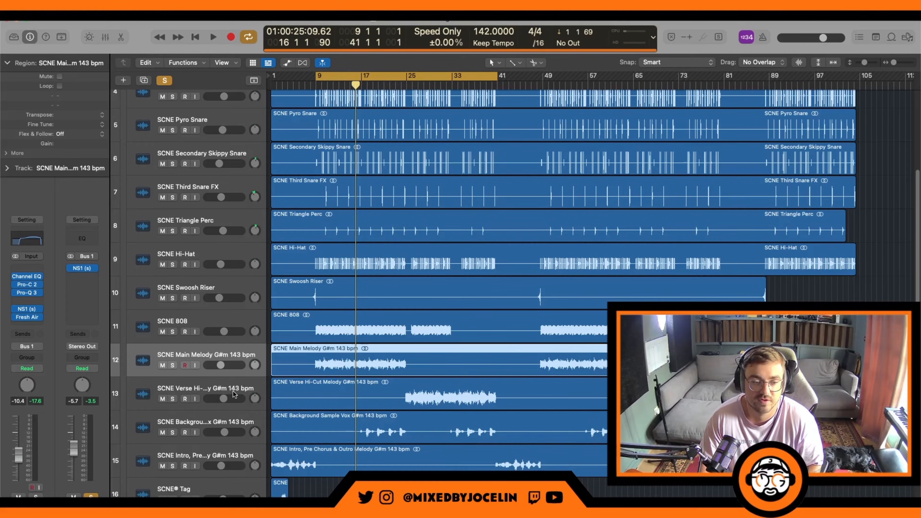
left_click(232, 405)
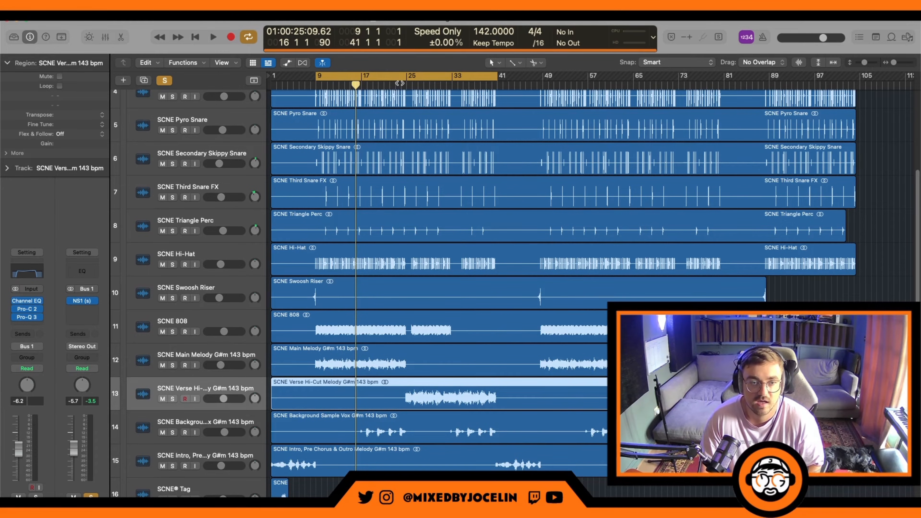
key("space")
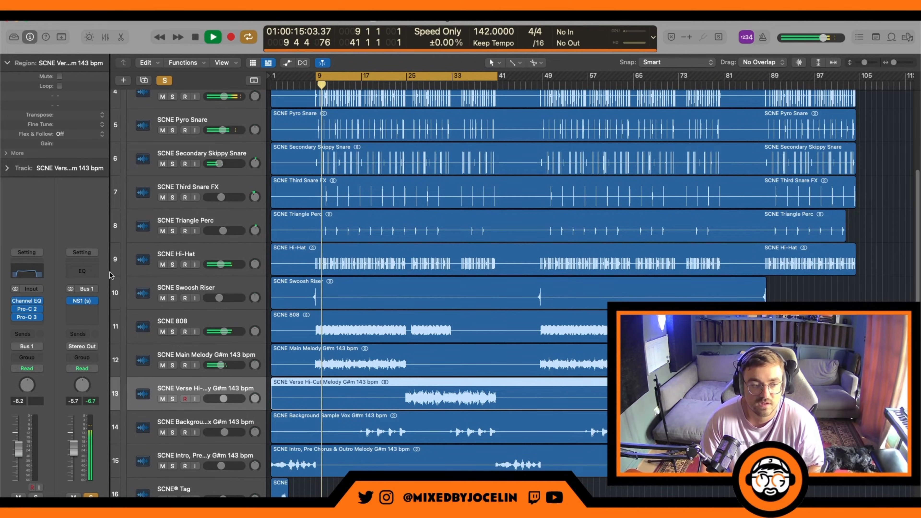
key("space")
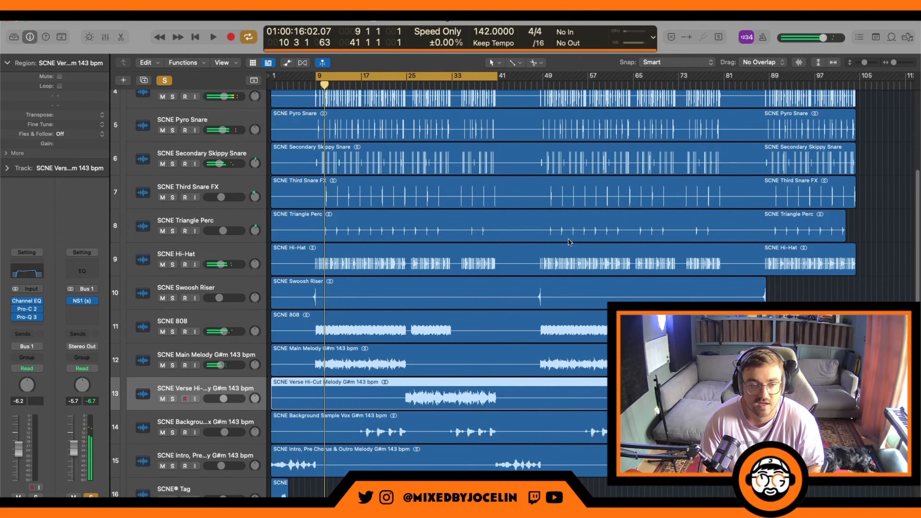
Step: Check the Channel EQ curve on the SCNE Verse Hi-Cut Melody track and close its window
key("v")
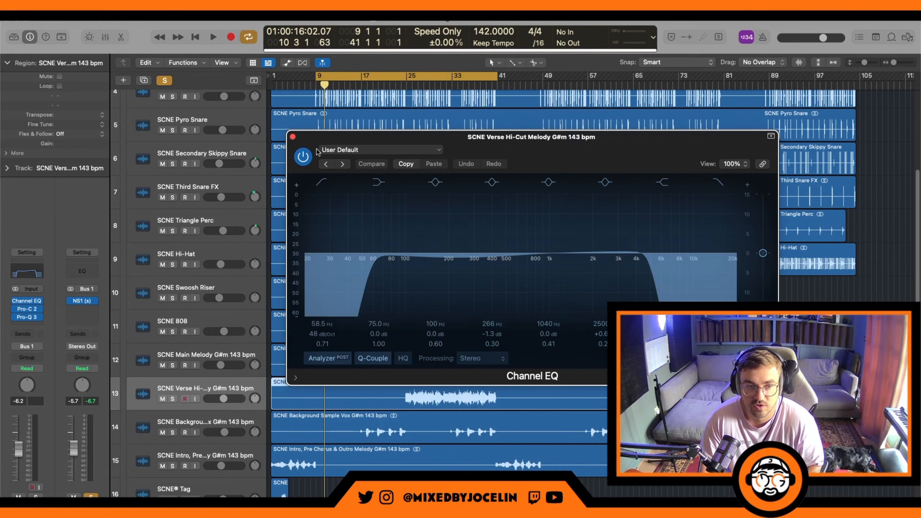
left_click(293, 138)
left_click(27, 310)
Step: Open the SCNE Main Melody's Channel EQ, watch the curve and spectrum while the beat plays, and close it
left_click(24, 242)
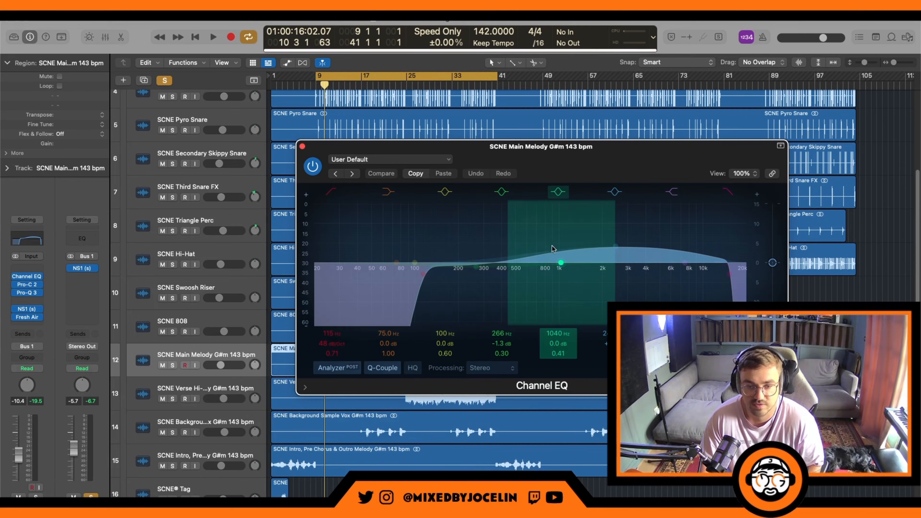
key("space")
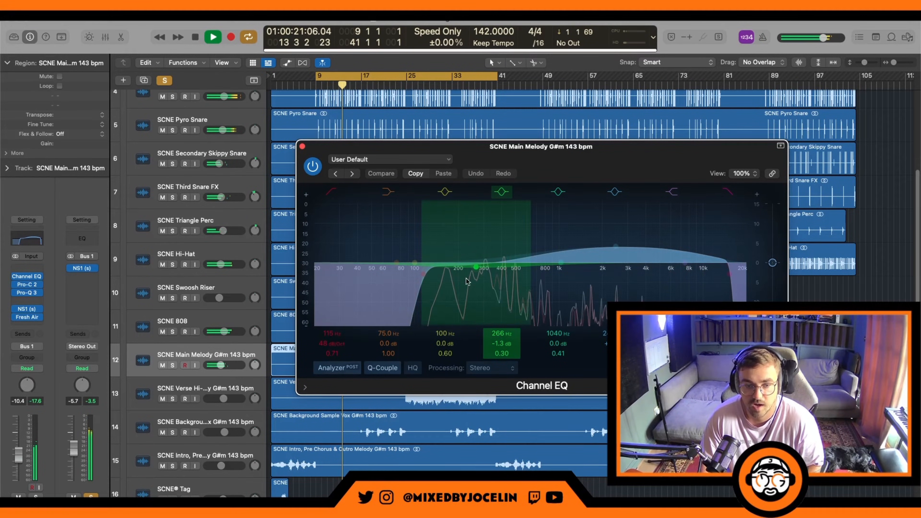
left_click(302, 146)
Step: Inspect Pro-C 2's gain reduction, attack and release on the Main Melody during playback, stop the beat, and close the compressor
left_click(27, 285)
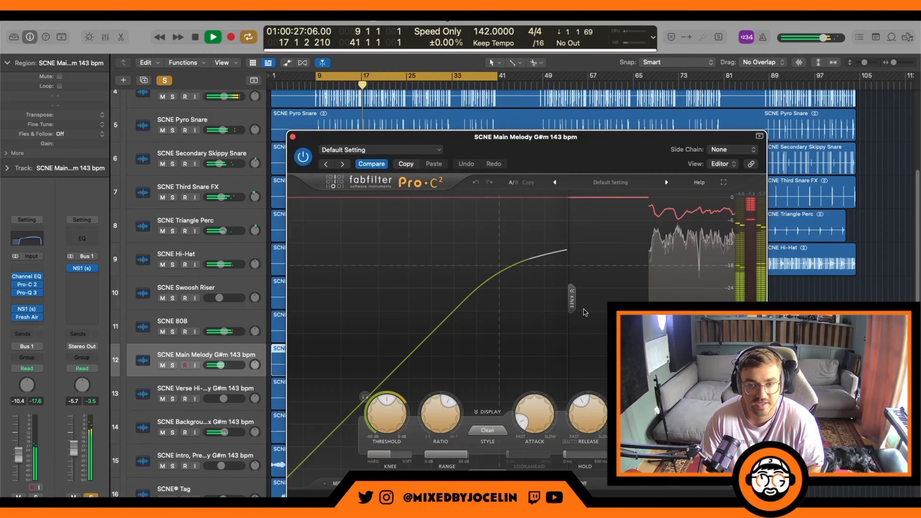
mouse_move(519, 427)
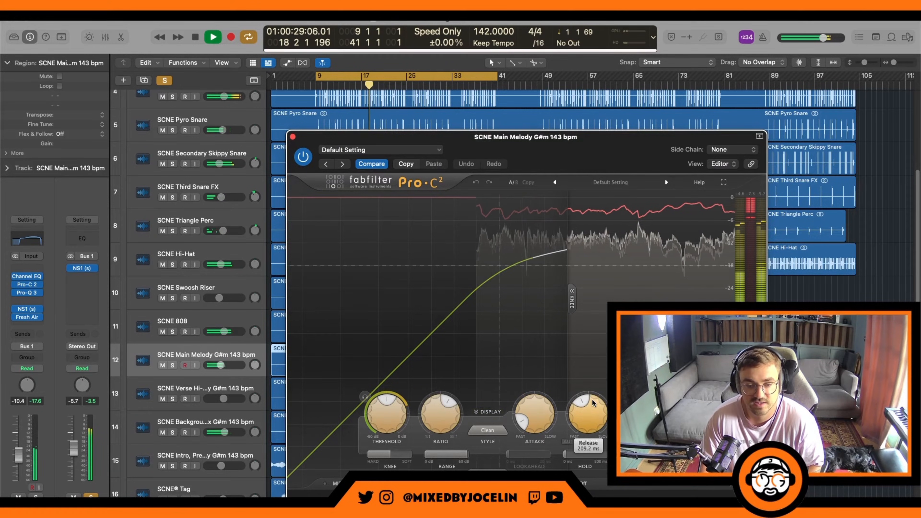
key("space")
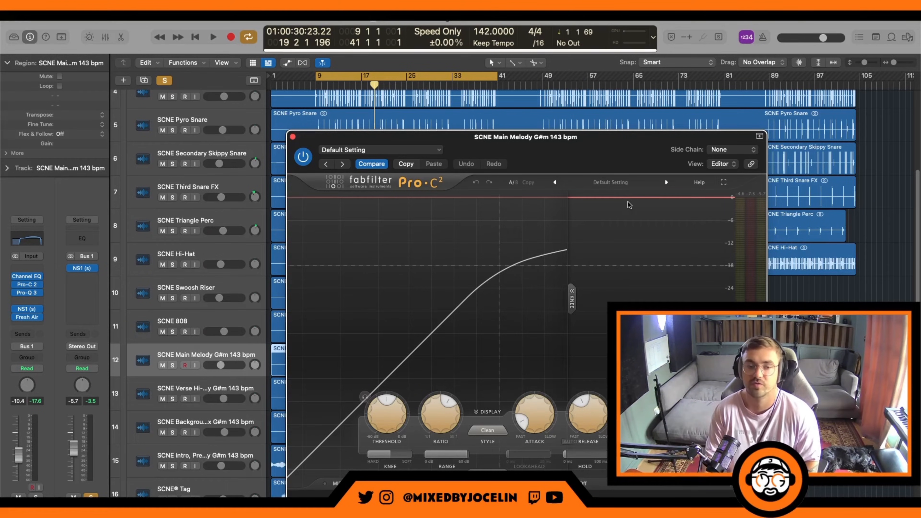
left_click(294, 137)
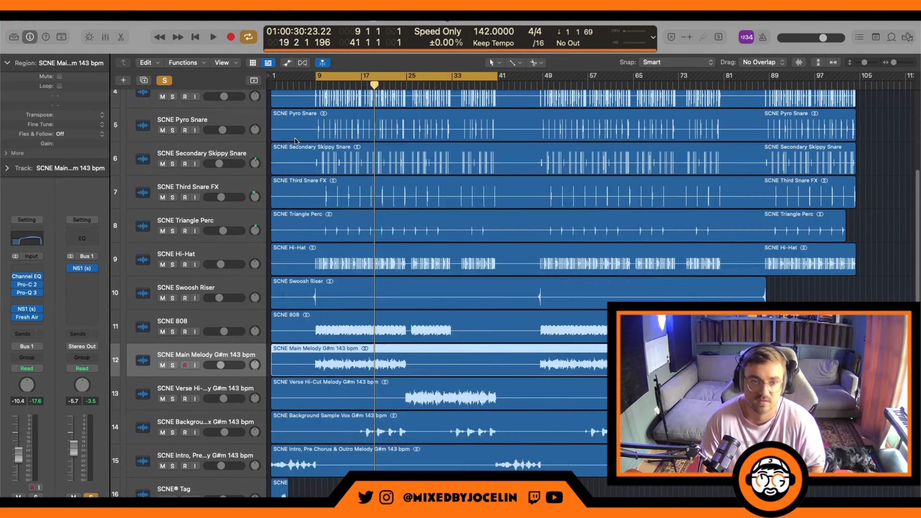
Step: Open the Main Melody's Pro-Q 3, compare it bypassed and enabled during playback, stop the beat, and close the EQ
left_click(27, 293)
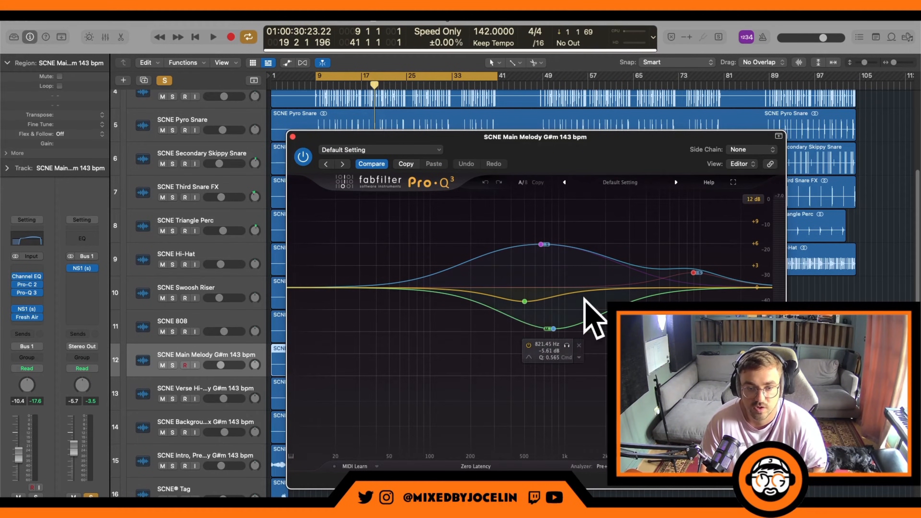
left_click_drag(629, 150, 591, 136)
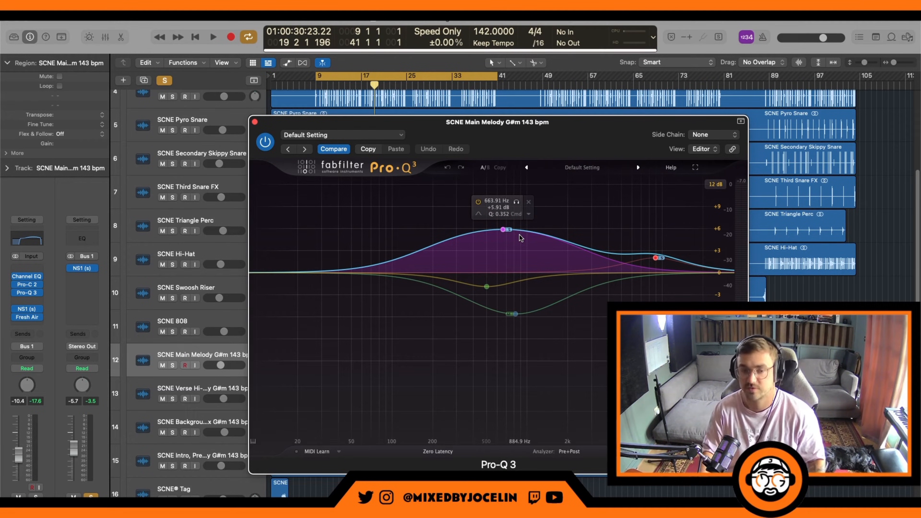
key("space")
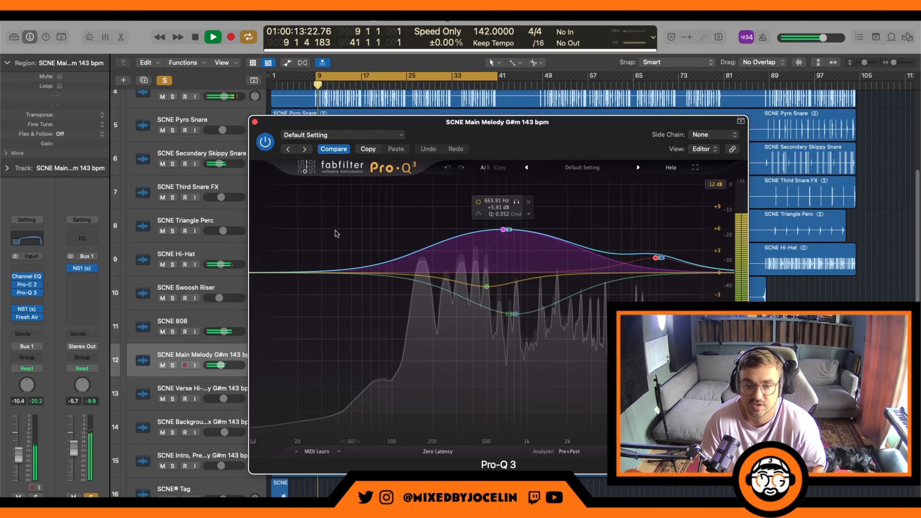
left_click(265, 143)
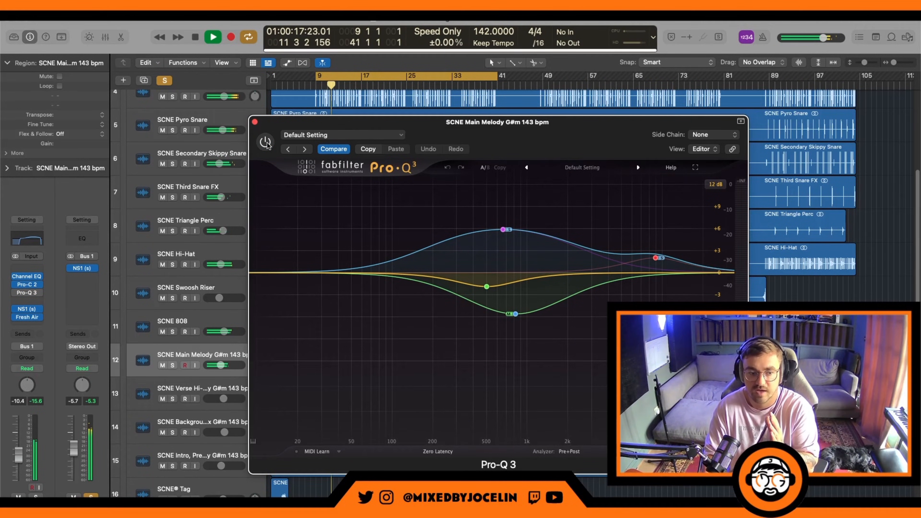
left_click(265, 142)
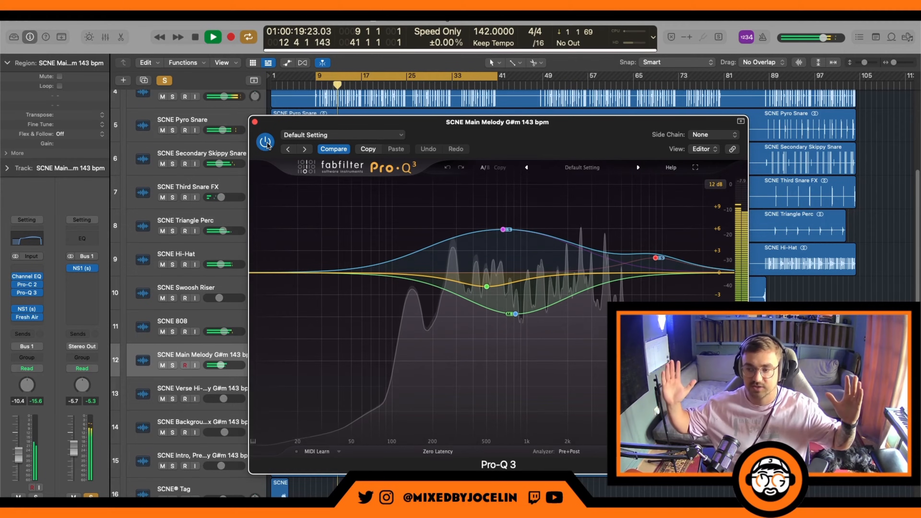
key("space")
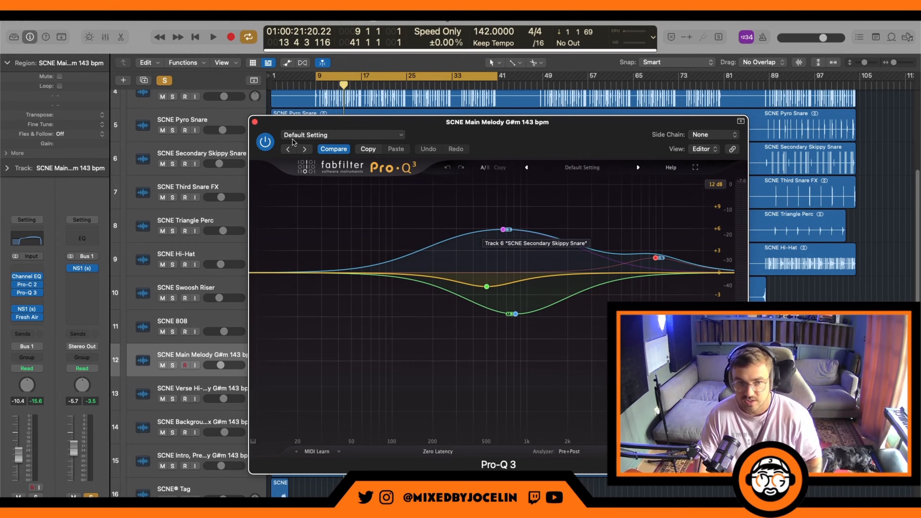
left_click(255, 121)
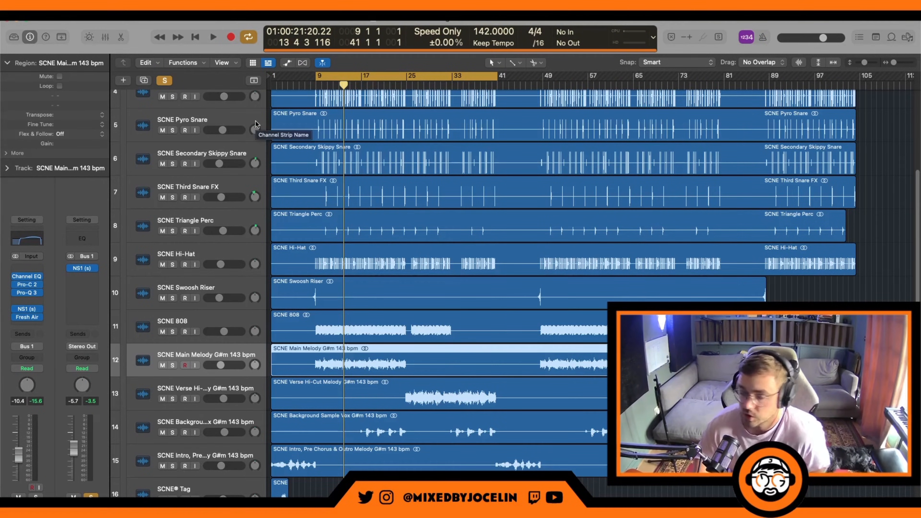
Step: Check the NS1 noise suppressor on the Main Melody, close it, and open the track's Fresh Air plug-in
left_click(26, 309)
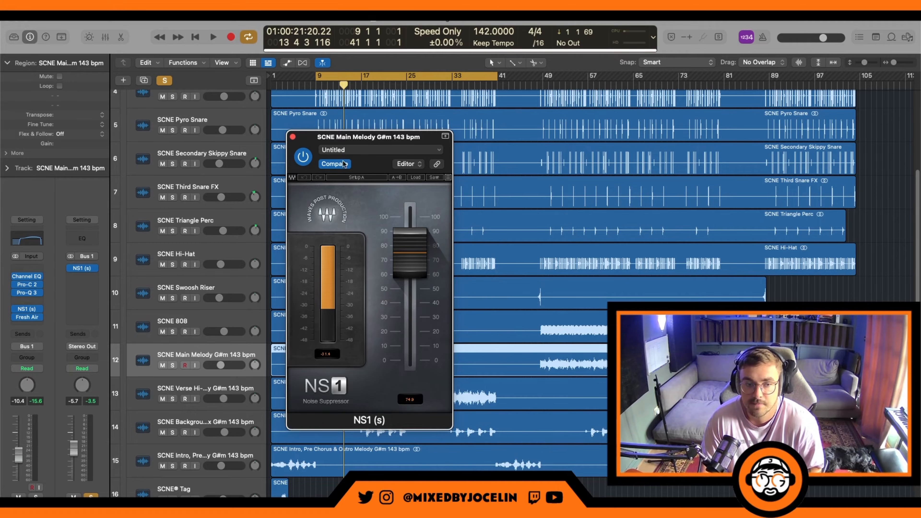
left_click(293, 137)
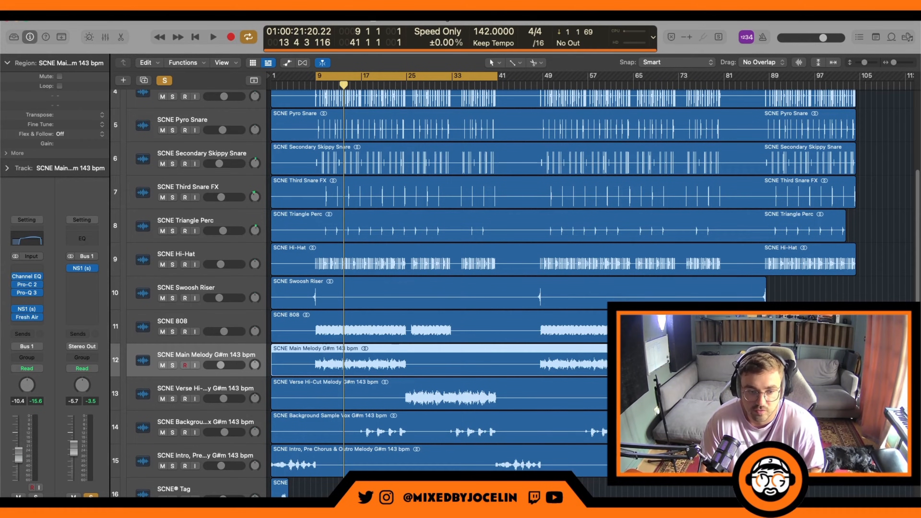
left_click(27, 318)
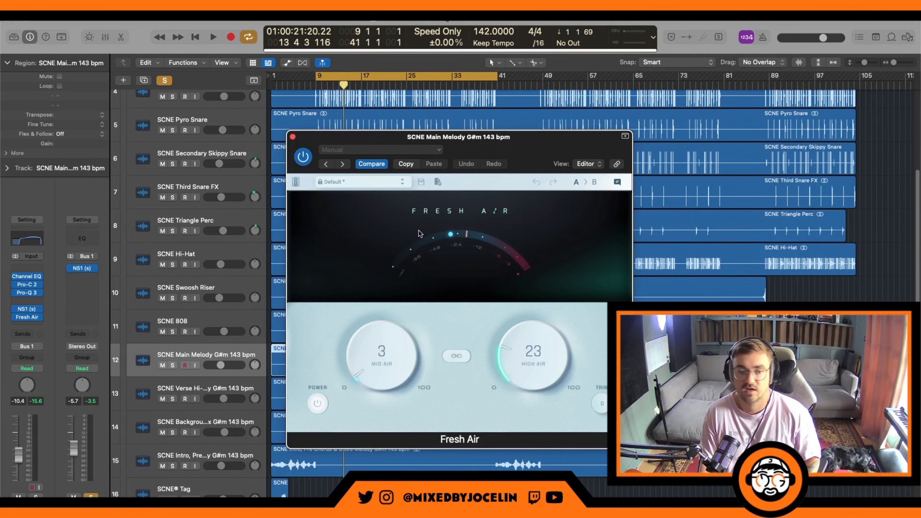
Step: Compare the Main Melody with NS1 and Fresh Air bypassed and re-enabled during playback, and close the Fresh Air window
key("space")
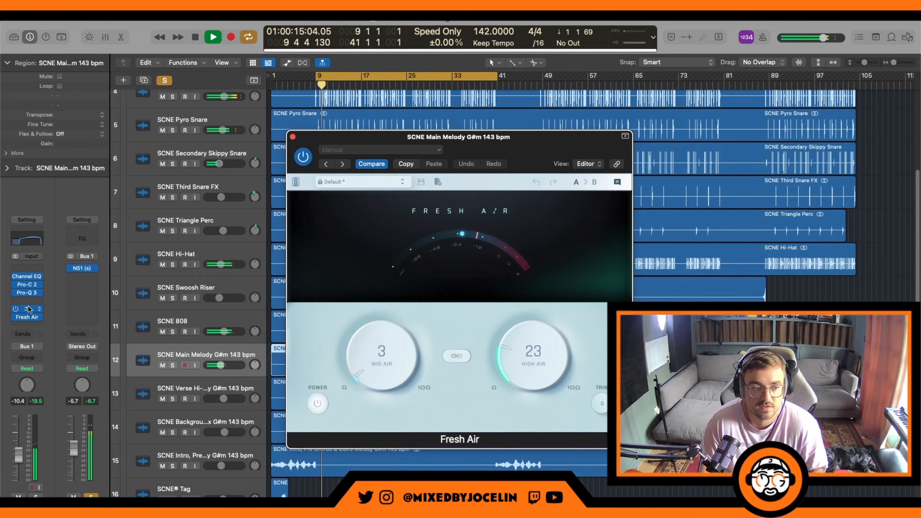
left_click(16, 317)
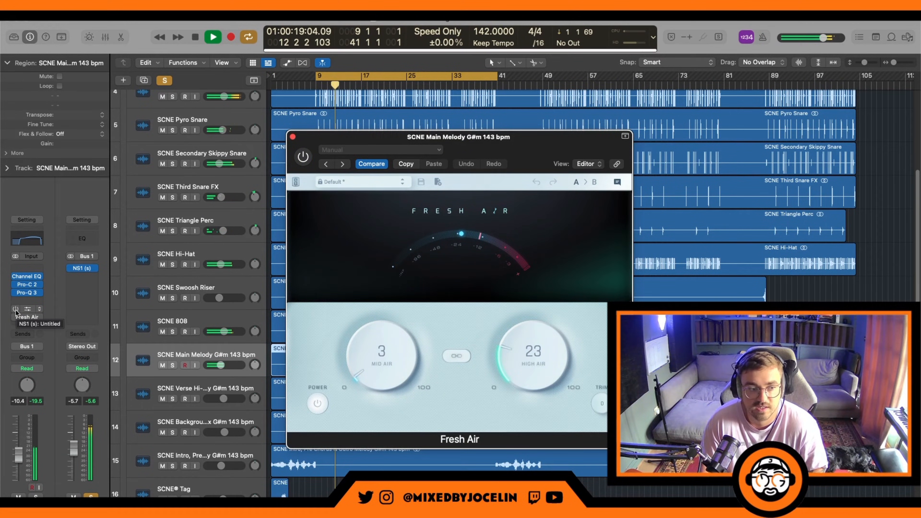
left_click(17, 310)
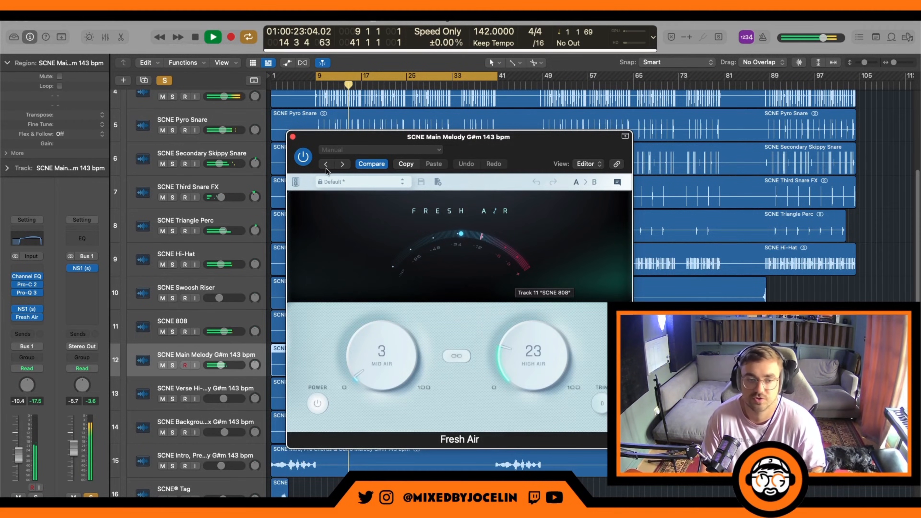
left_click(293, 136)
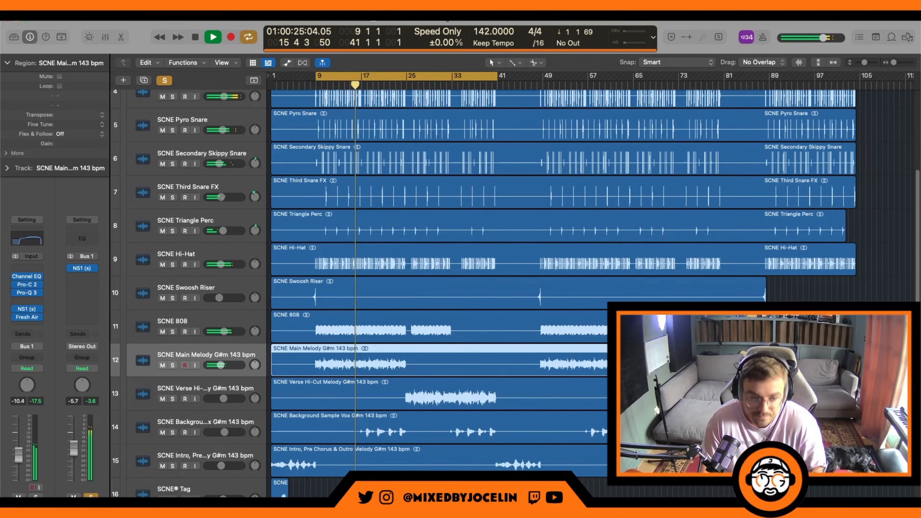
Step: Stop playback and select the SCNE Verse Hi-Cut Melody track to show its channel strip
key("space")
key("Down")
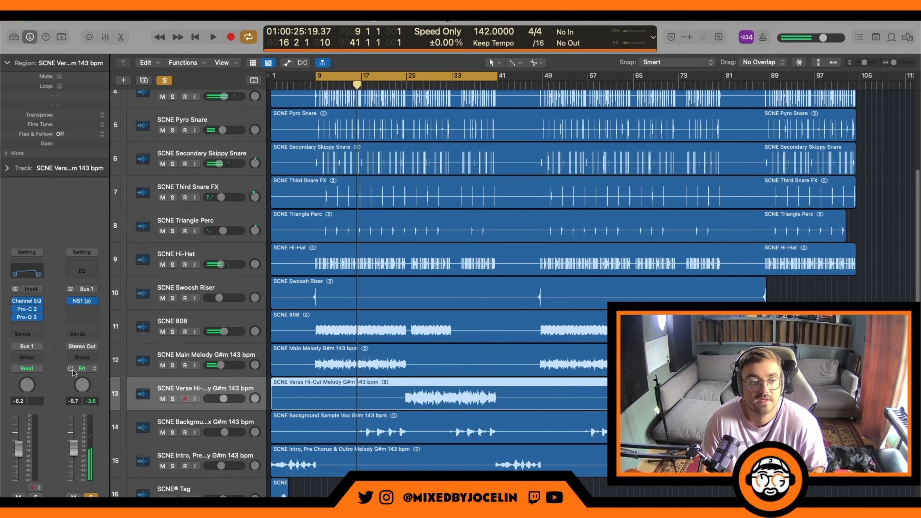
Step: Loop bars 25 to 41 and check the Verse Hi-Cut Melody's Channel EQ during playback, closing it when done
left_click(408, 80)
left_click_drag(408, 80, 498, 80)
key("space")
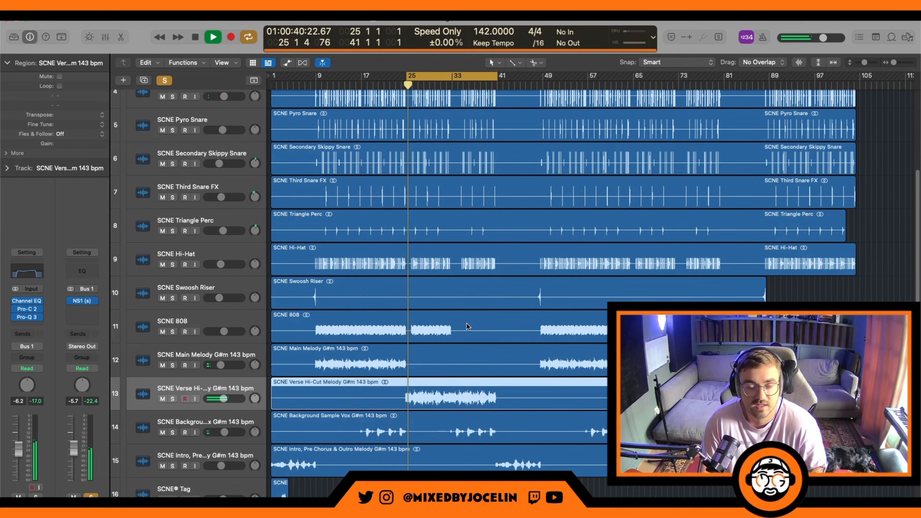
left_click(36, 277)
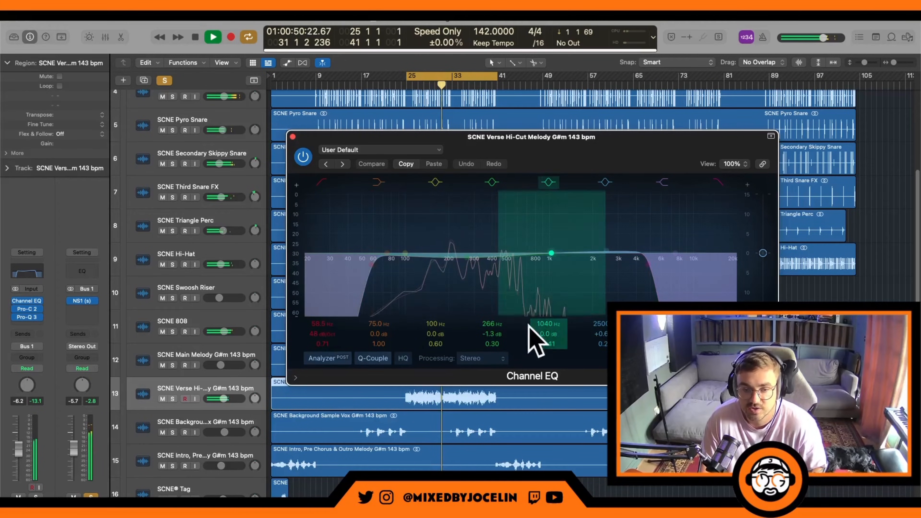
left_click(292, 137)
Step: Inspect the Verse Hi-Cut Melody's Pro-C 2 and Pro-Q 3 during playback, leaving playback stopped and both windows closed
left_click(27, 309)
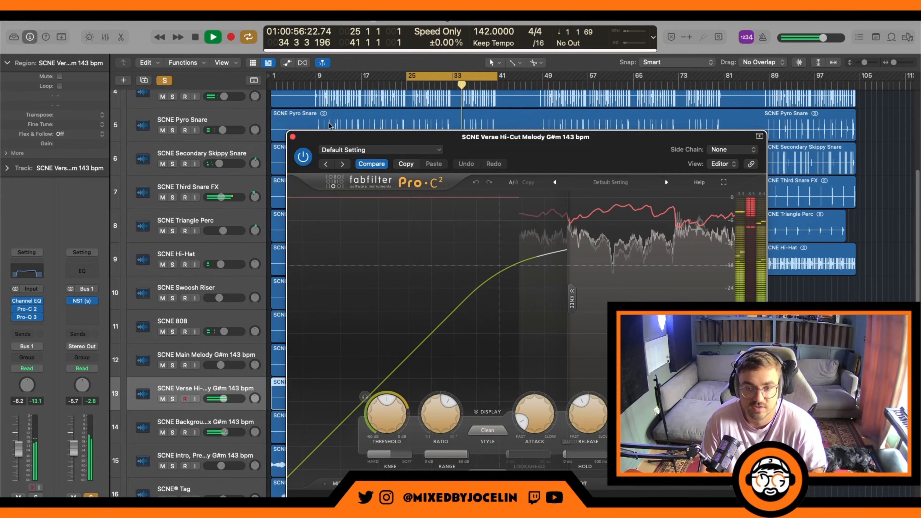
left_click(292, 137)
left_click(27, 317)
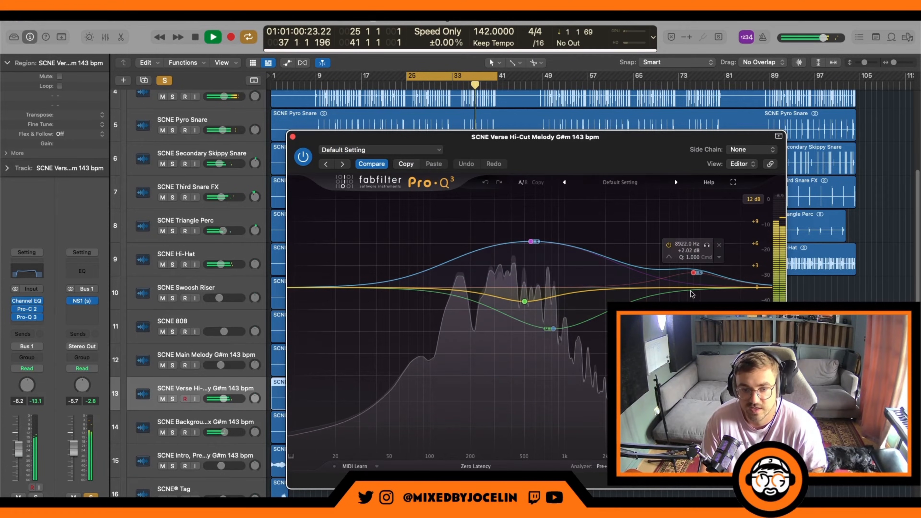
key("space")
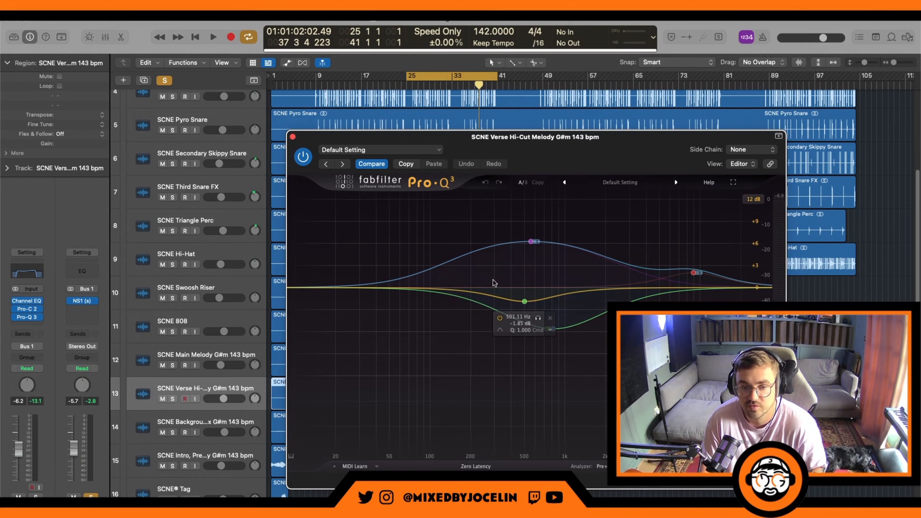
left_click(293, 136)
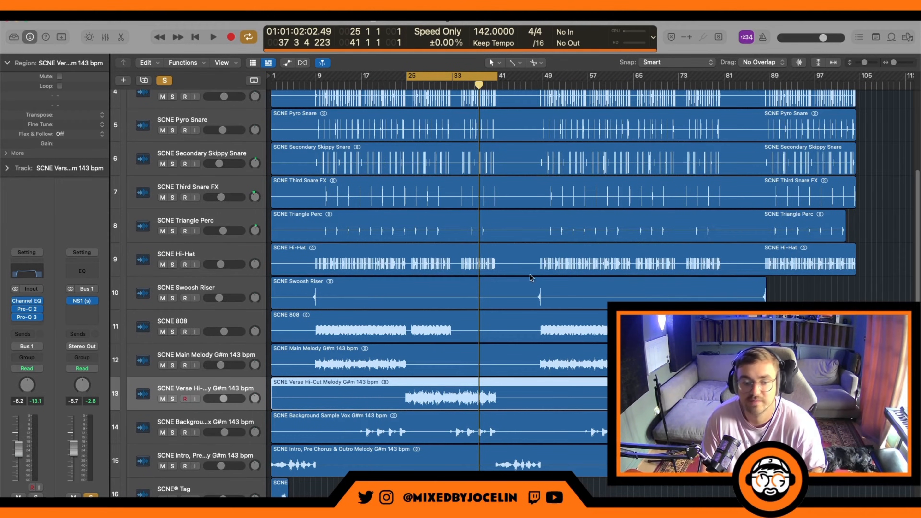
Step: Play from about bar 34 with looping off, select the Background Sample Vox track, and check its Channel EQ with playback stopped
key("space")
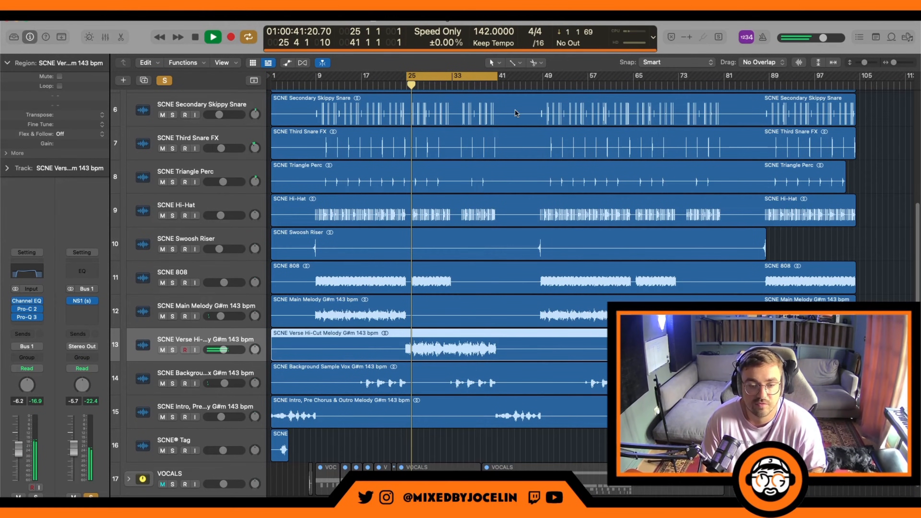
left_click(477, 77)
left_click(459, 84)
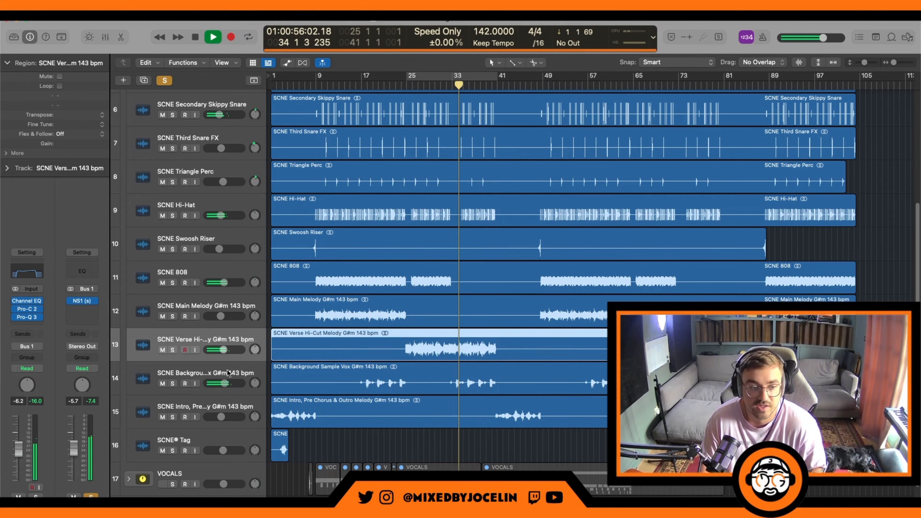
left_click(186, 376)
key("space")
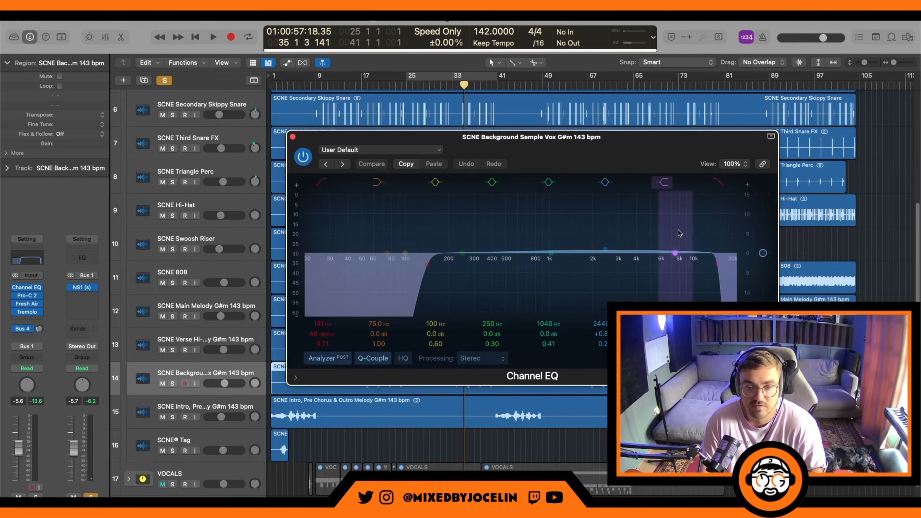
left_click(293, 137)
Step: Open the Background Sample Vox's Pro-C 2, watch its compression during playback, and close it once playback is stopped
left_click(27, 295)
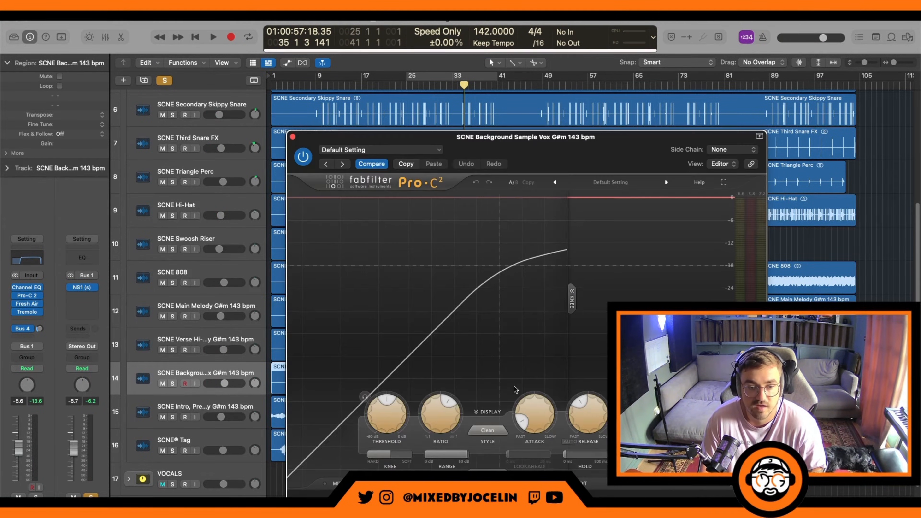
key("space")
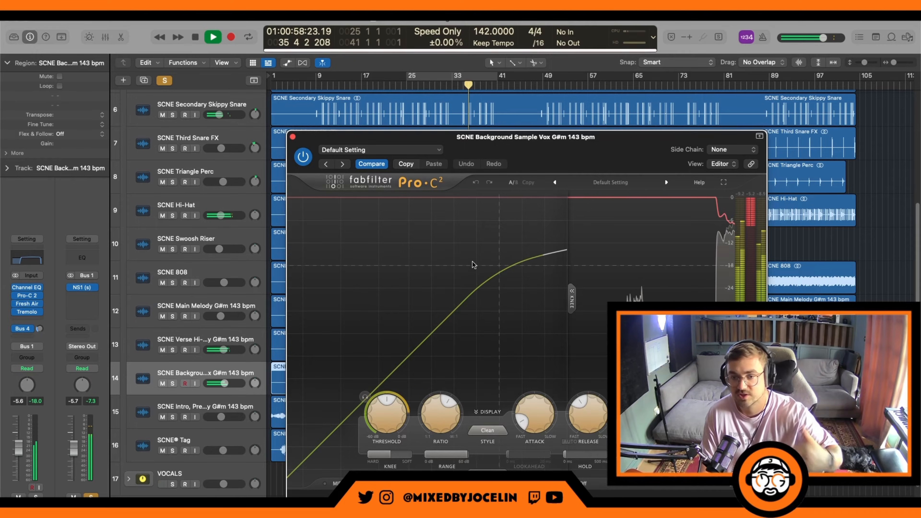
key("space")
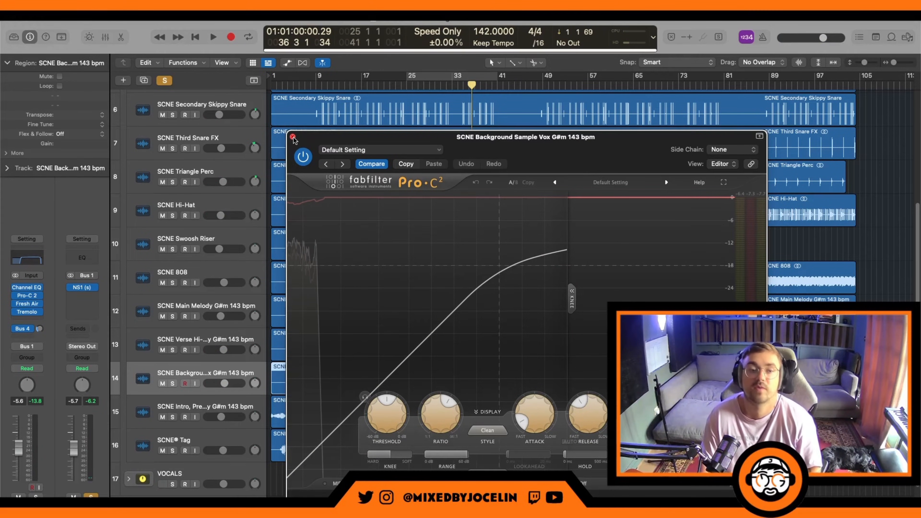
left_click(293, 137)
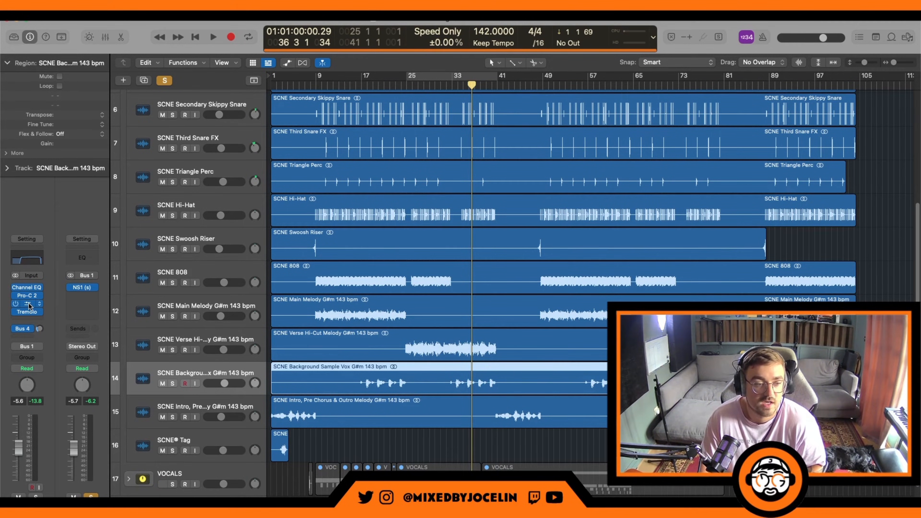
Step: Compare the Background Sample Vox with Fresh Air bypassed and re-enabled during playback, stop the beat, and close the plug-in
left_click(30, 305)
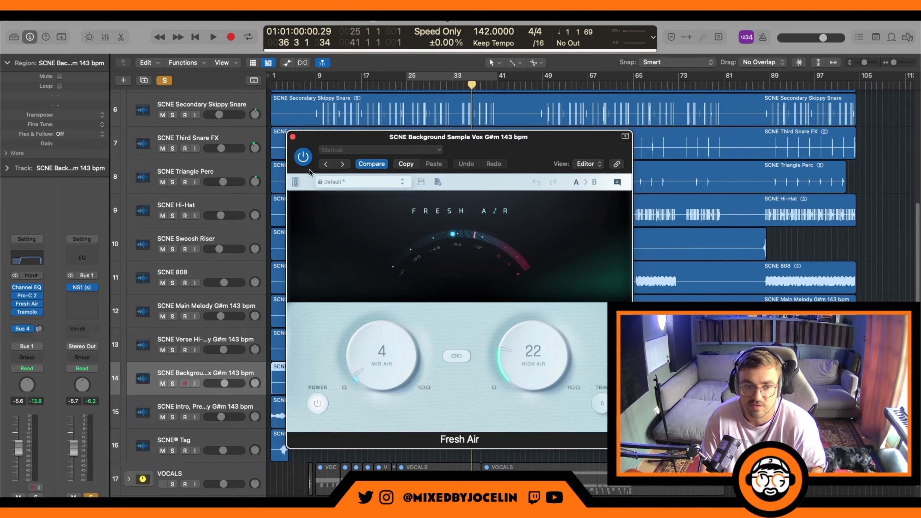
key("space")
left_click(304, 159)
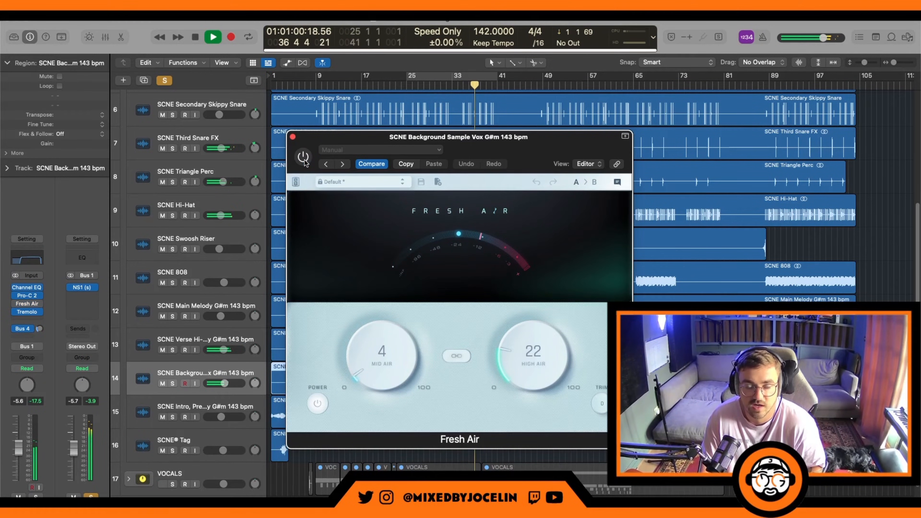
left_click(304, 160)
key("space")
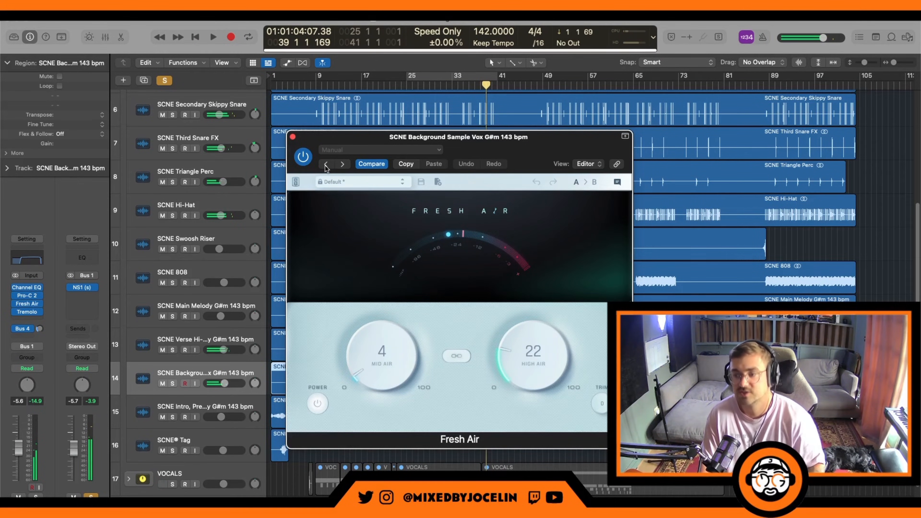
left_click(292, 137)
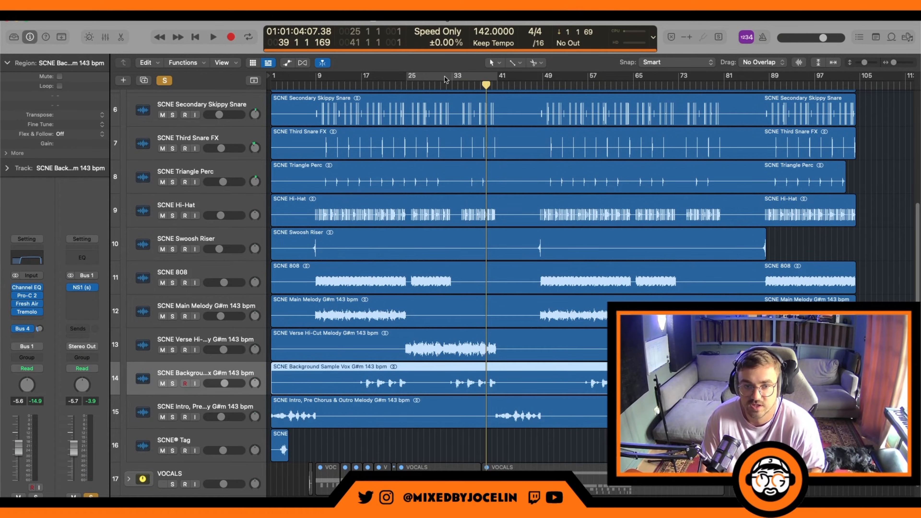
Step: Loop bars 33 to 41 and check the Background Sample Vox's Tremolo during playback, with the track soloed and in the full beat
left_click_drag(454, 79, 498, 81)
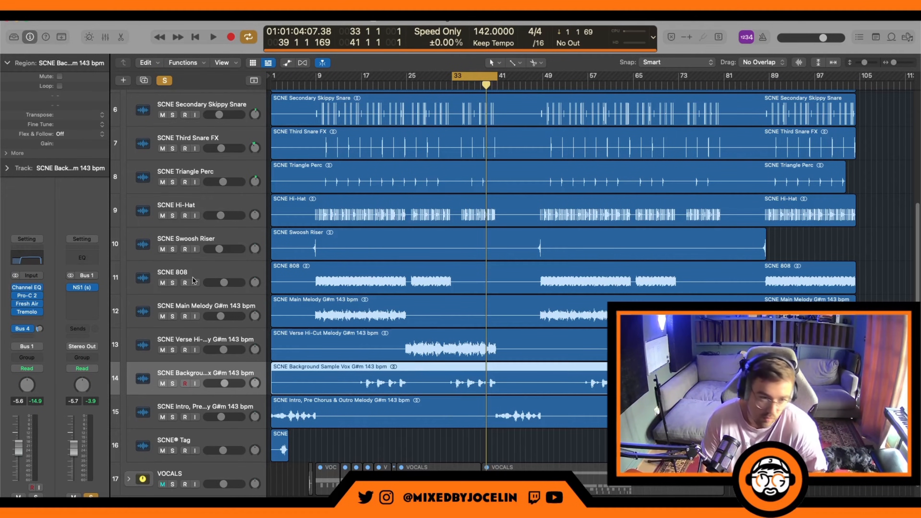
left_click(28, 313)
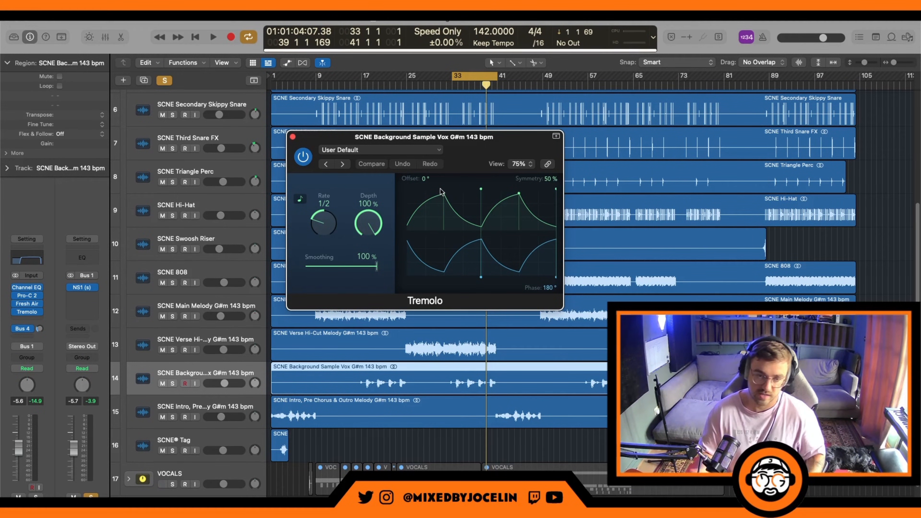
key("space")
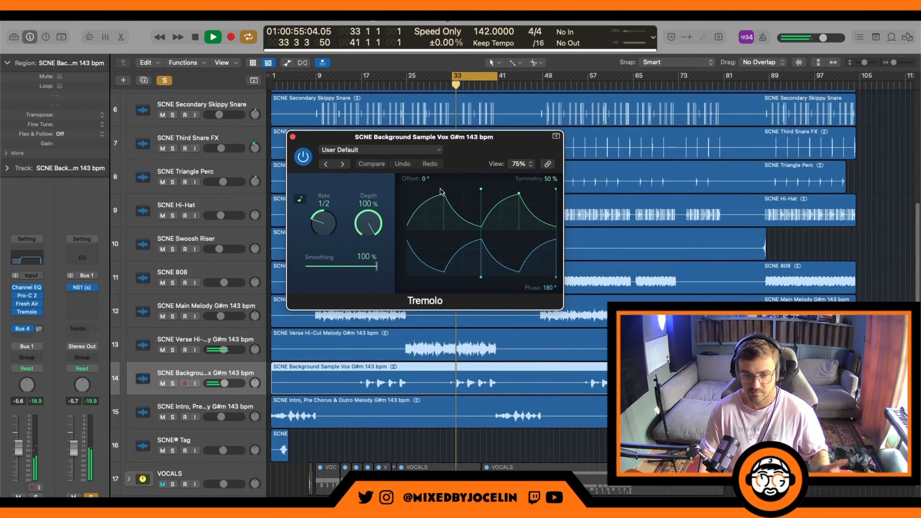
left_click(173, 383)
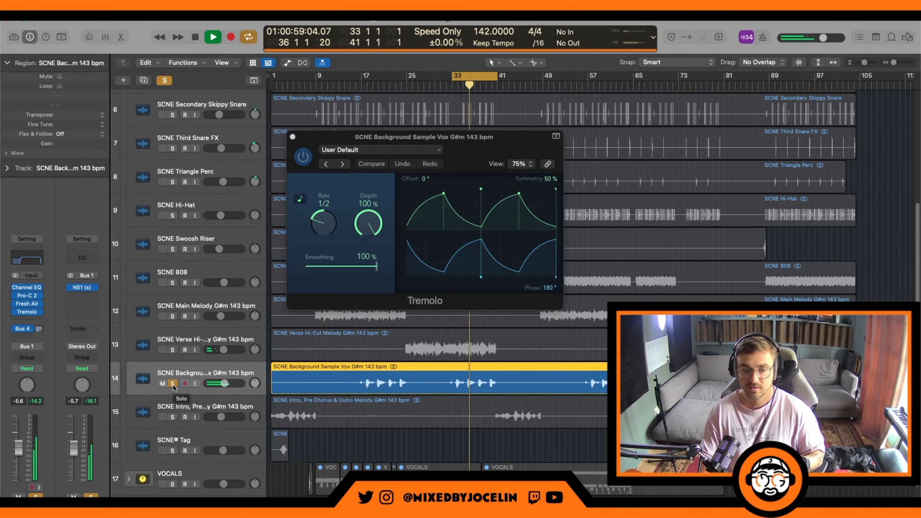
left_click(173, 383)
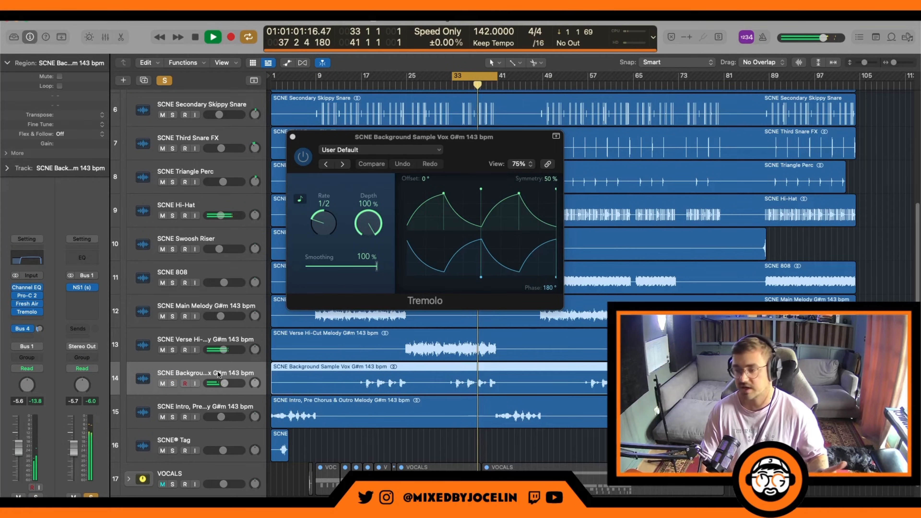
left_click(293, 137)
Step: Select the Intro, Pre Chorus & Outro Melody track, play it with bars 41 to 49 looped, and check its Channel EQ
left_click(195, 408)
key("space")
left_click_drag(483, 76, 528, 95)
key("space")
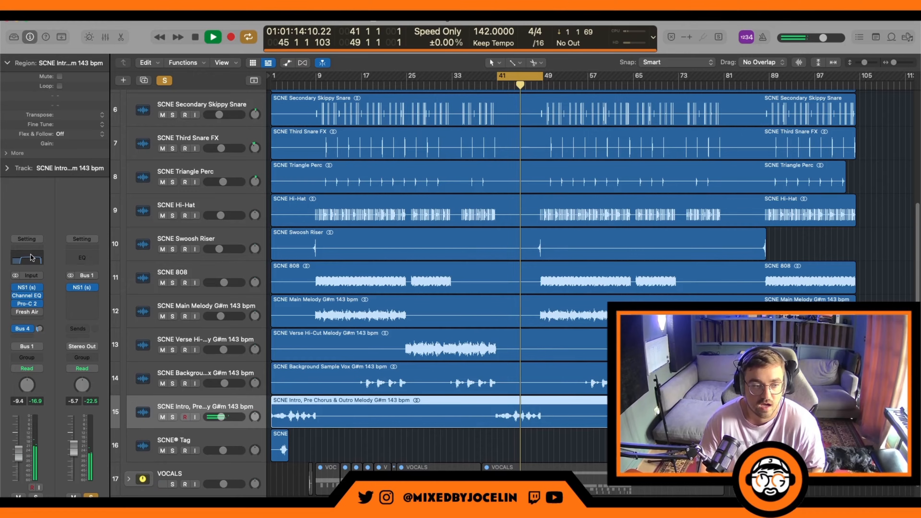
key("space")
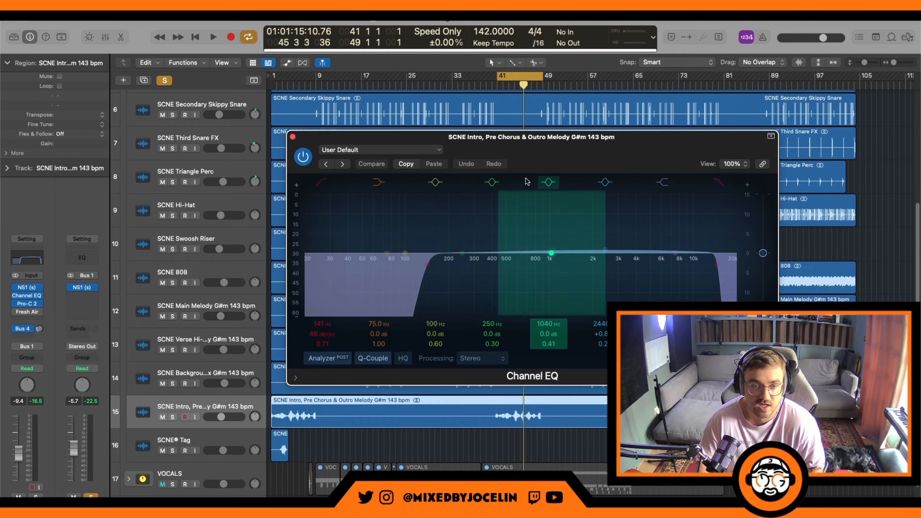
left_click(292, 137)
Step: Compare the Intro, Pre Chorus & Outro Melody with NS1 bypassed and re-enabled during playback, and close the noise suppressor
left_click(27, 287)
left_click(303, 157)
key("space")
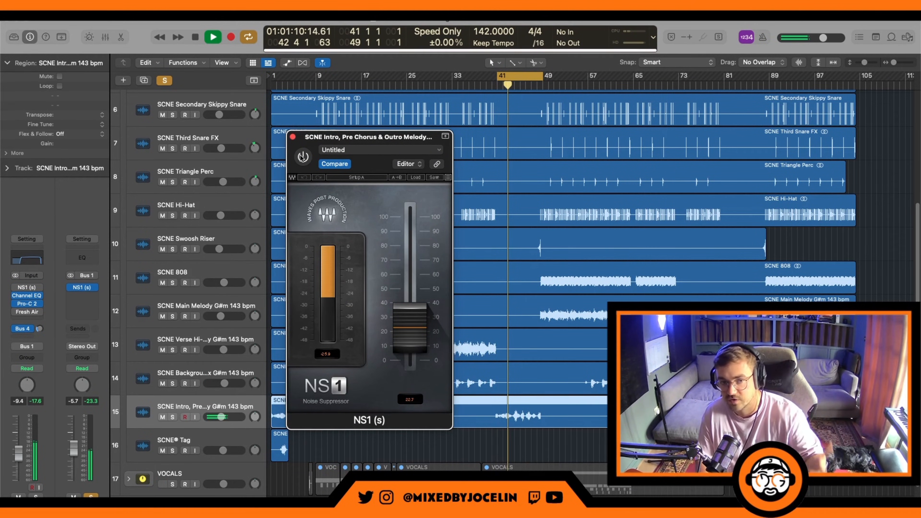
left_click(302, 157)
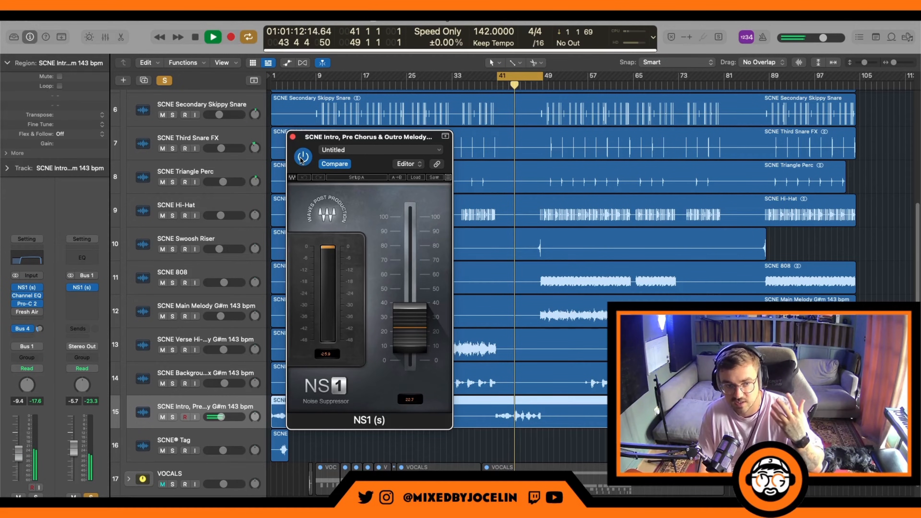
left_click(293, 138)
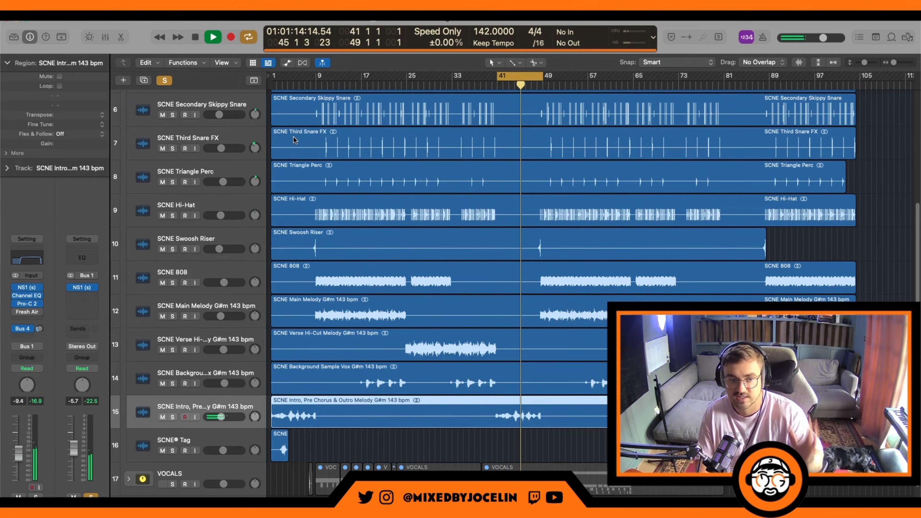
Step: Check the Pro-C 2 compression and ratio on the Intro, Pre Chorus & Outro Melody, stop playback, and close the compressor
left_click(27, 303)
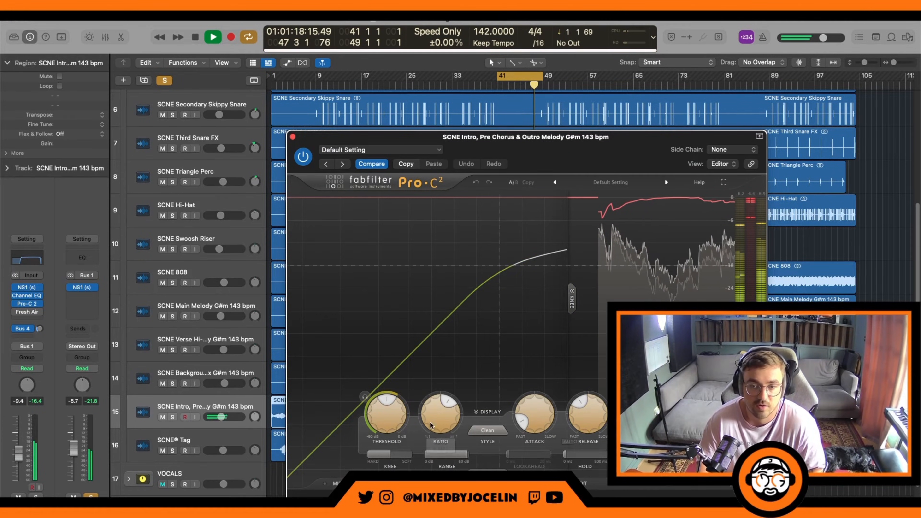
mouse_move(434, 414)
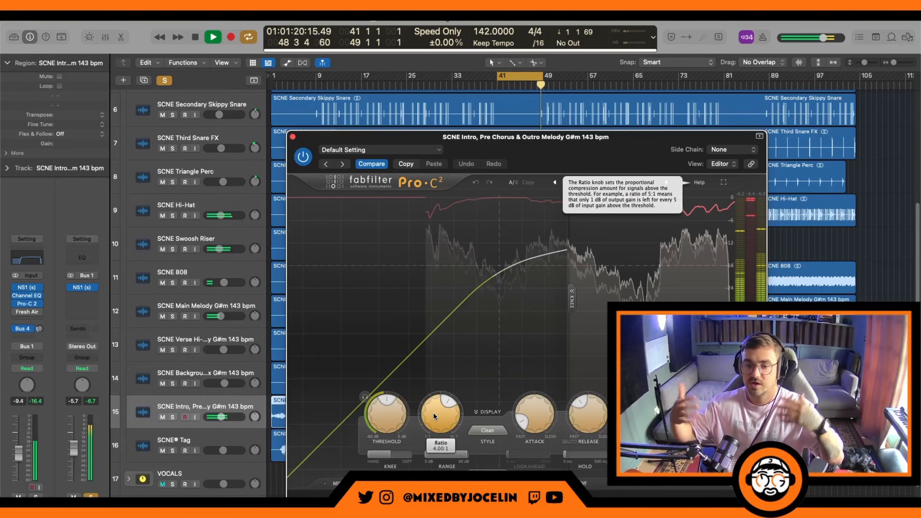
key("space")
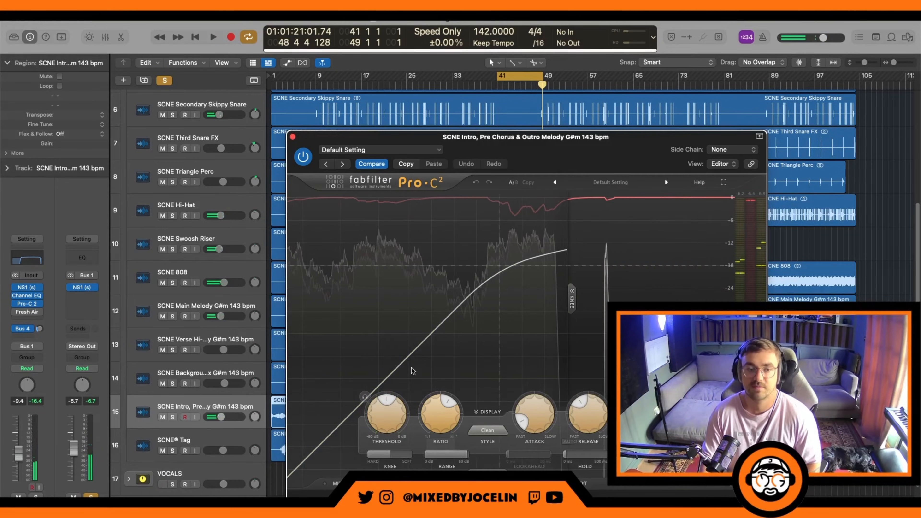
left_click(293, 137)
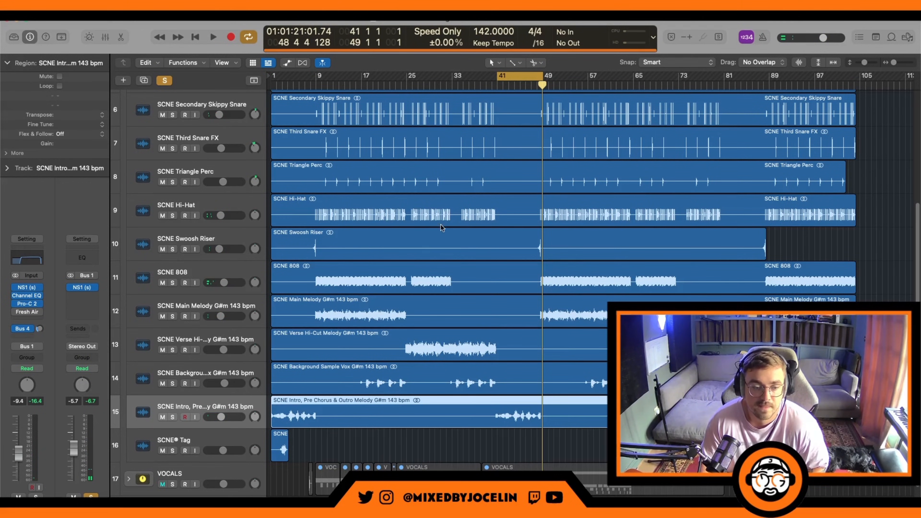
Step: Turn off the loop, collapse the BEAT stack, and clear its solo
left_click(508, 77)
scroll(294, 439, "up", 3)
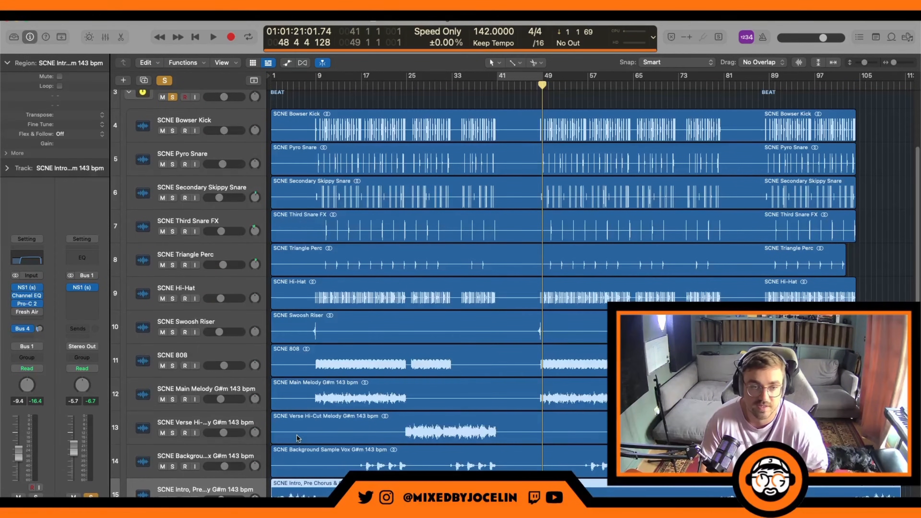
left_click(129, 92)
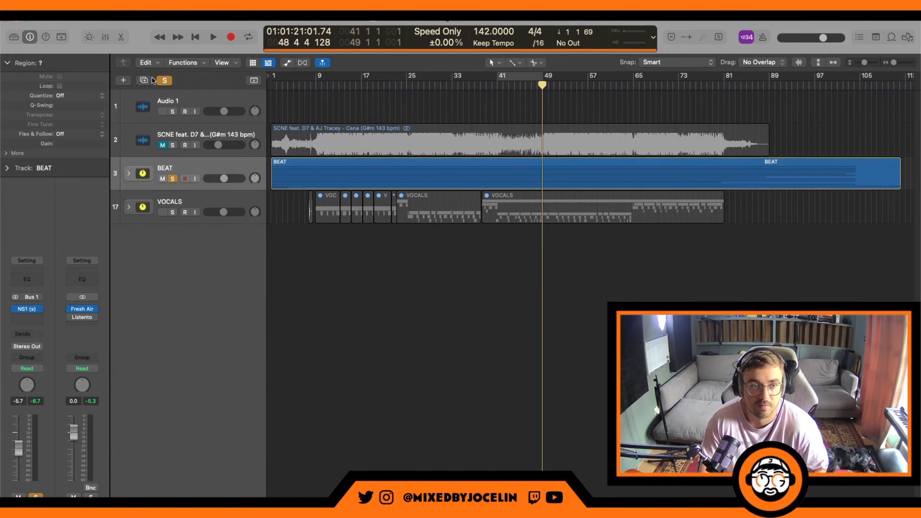
left_click(164, 80)
Step: Expand the VOCALS stack and set the loop range to bars 41 to 65
left_click(128, 207)
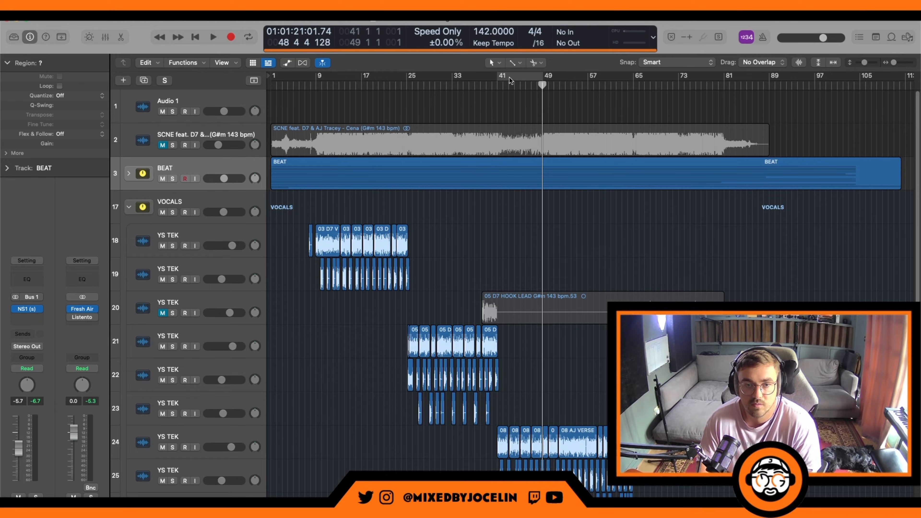
left_click_drag(502, 79, 631, 94)
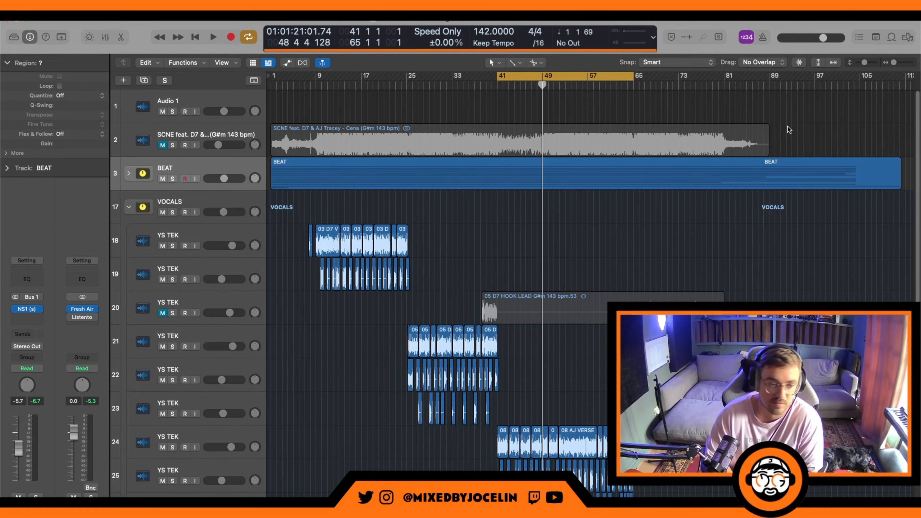
Step: Play the loop, select the lead AJ verse vocal on track 24, and listen to it in the mix
key("space")
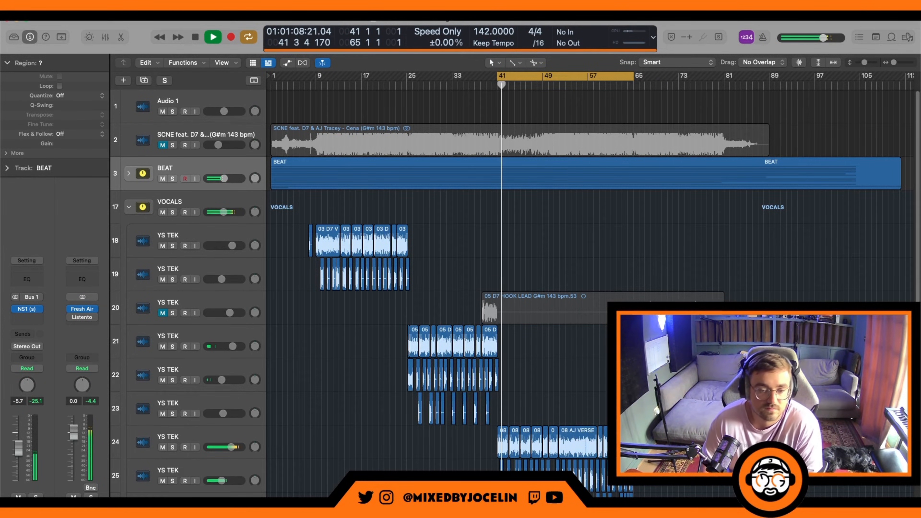
scroll(342, 452, "down", 3)
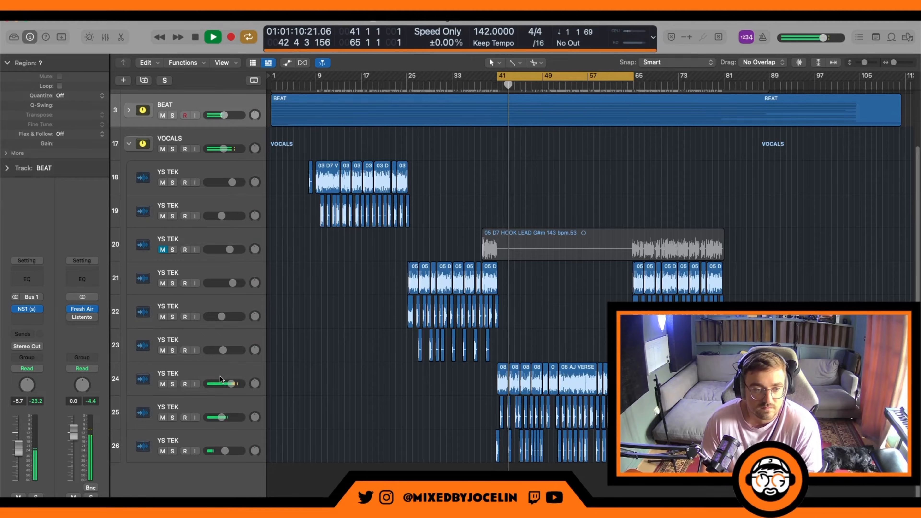
left_click(242, 375)
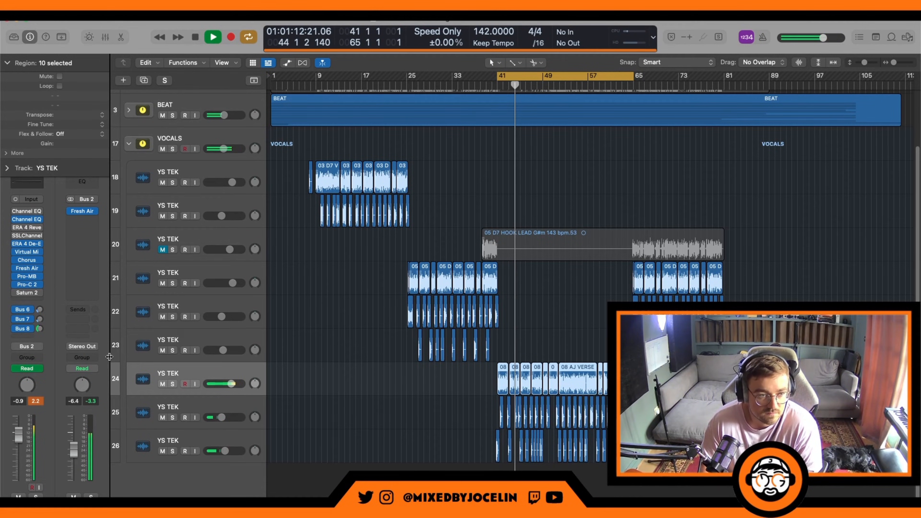
key("space")
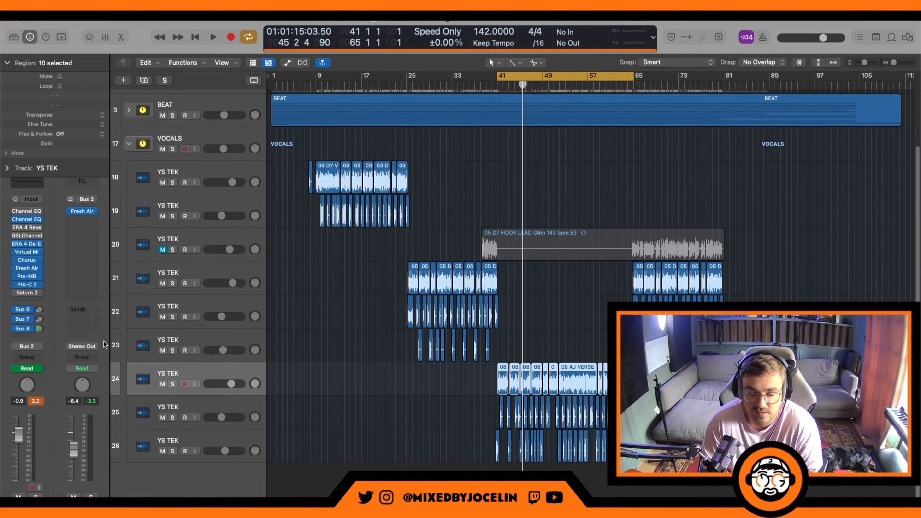
key("space")
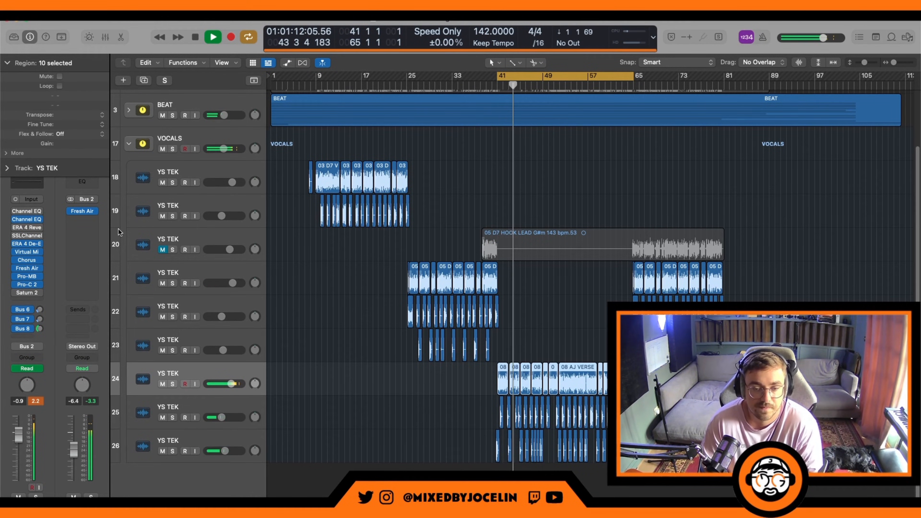
Step: Stop playback, shorten the loop range to bars 49 to 65, and play the new range
key("space")
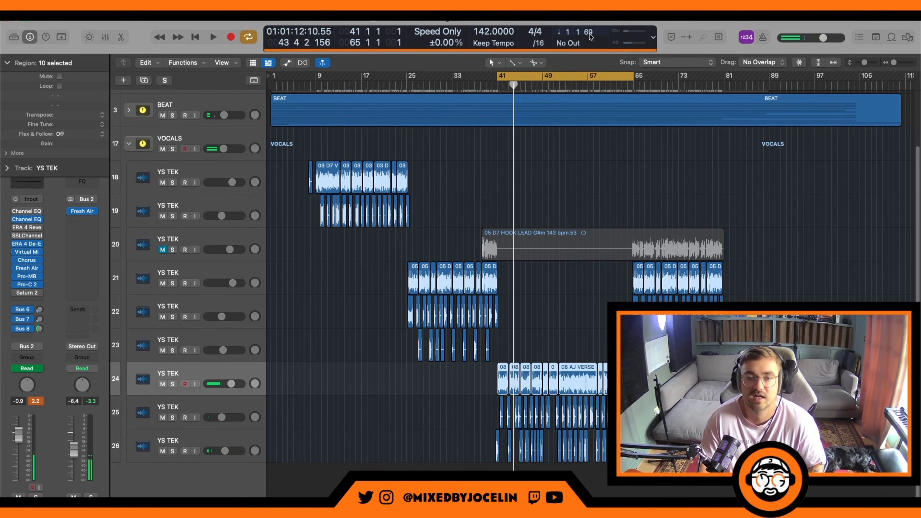
left_click_drag(553, 76, 633, 79)
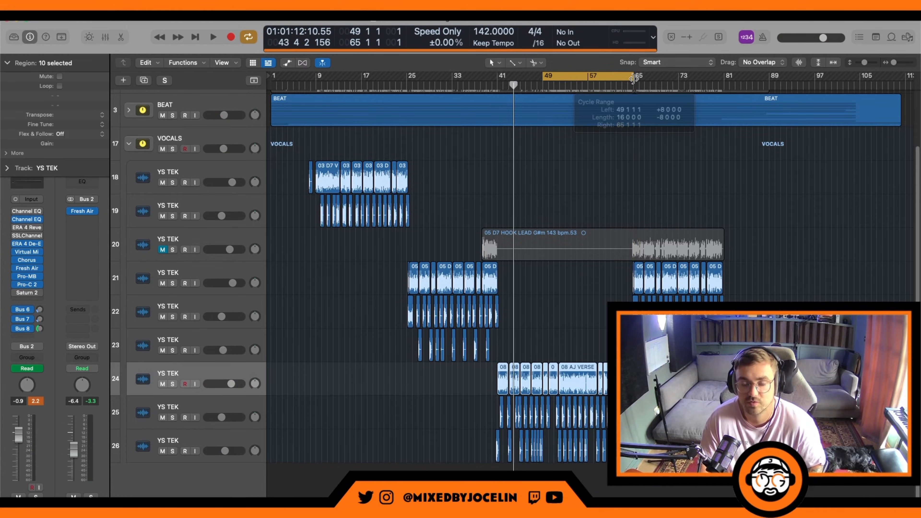
key("space")
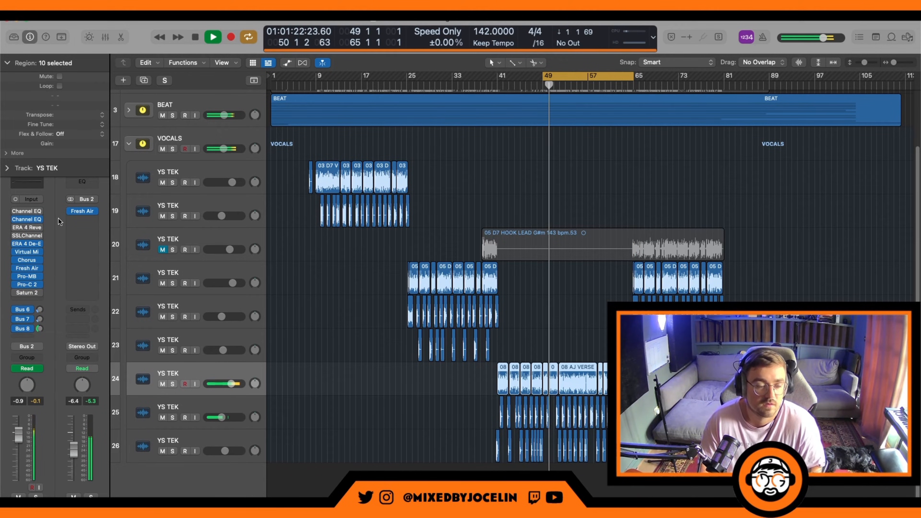
Step: Open the active Channel EQ on the lead AJ verse vocal, stop playback, and review its low cut and narrow cuts
left_click(27, 218)
key("space")
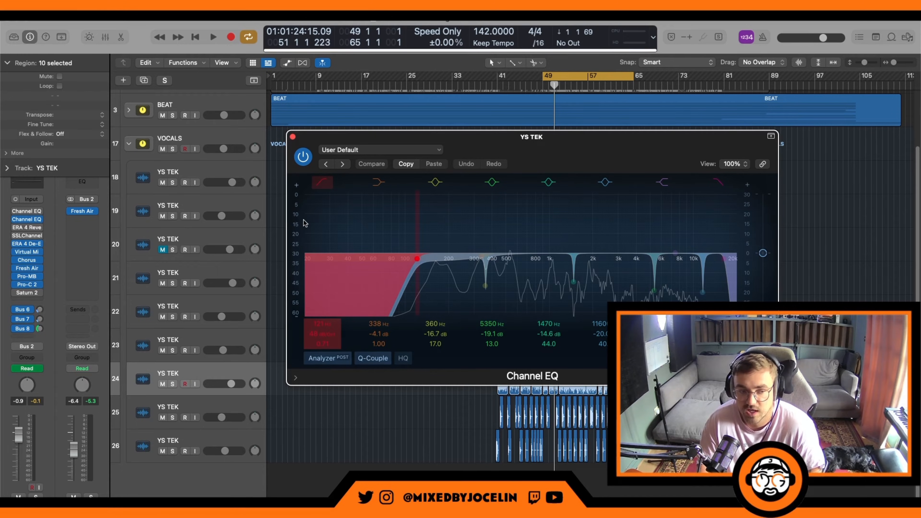
mouse_move(23, 286)
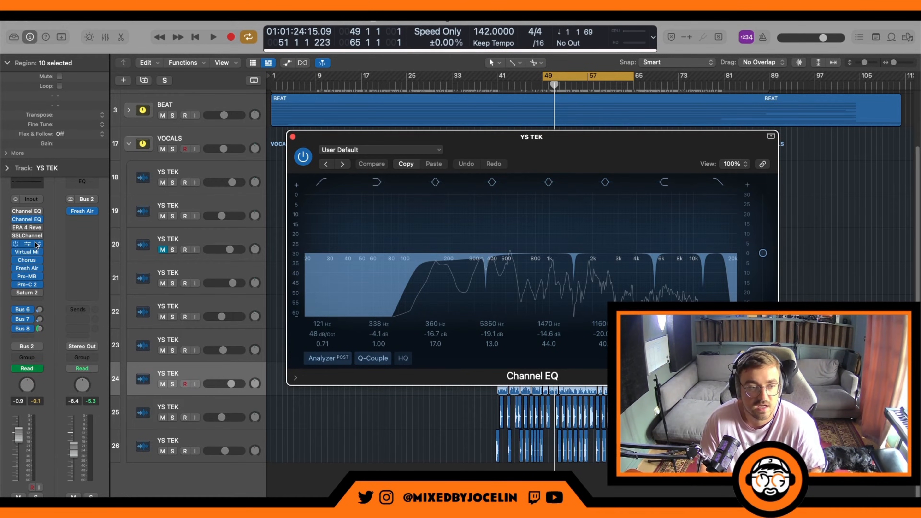
mouse_move(29, 218)
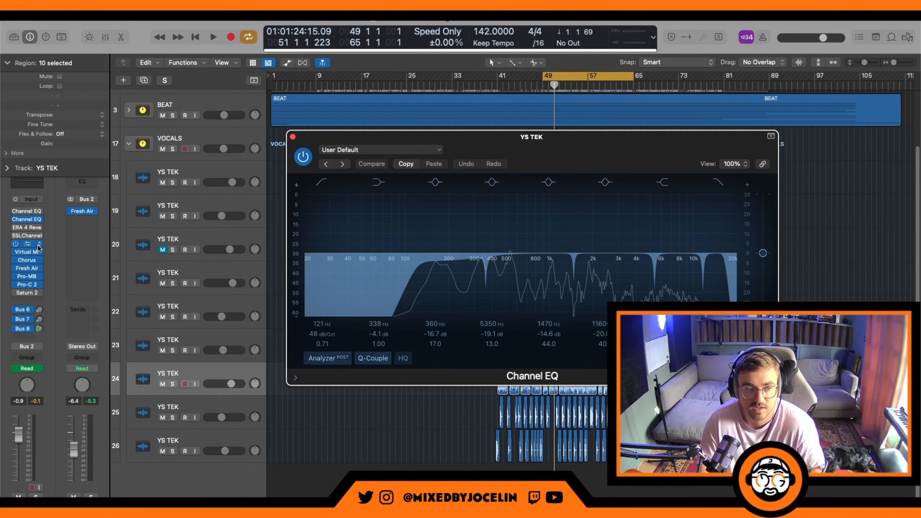
mouse_move(37, 237)
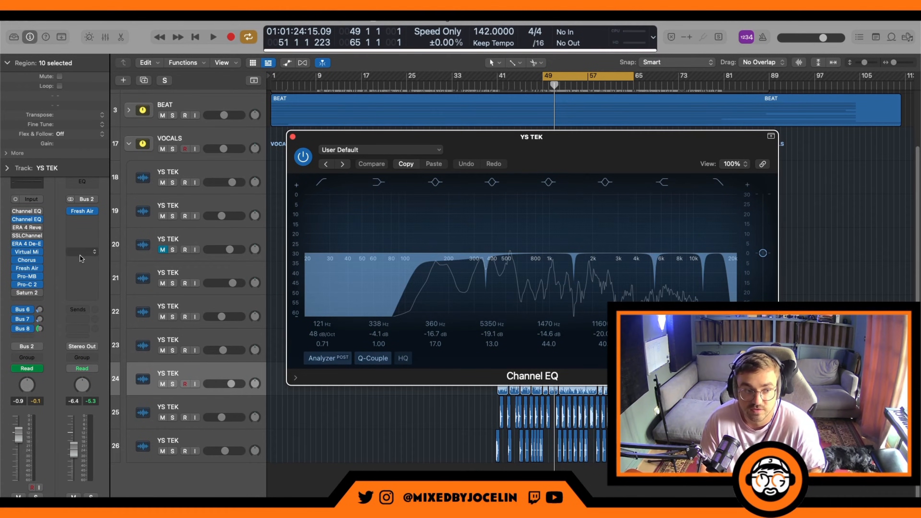
Step: Check the ERA 4 De-Esser on the lead AJ verse vocal during brief playback, and close it
left_click(27, 245)
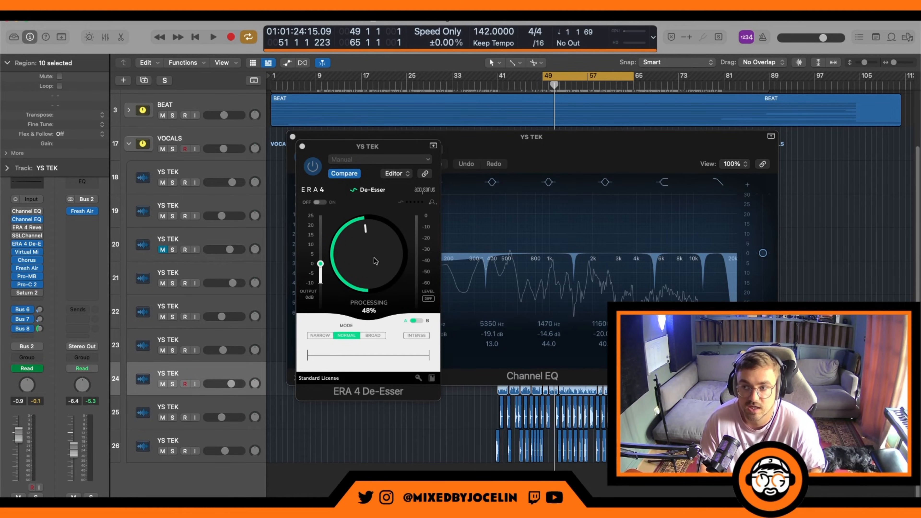
left_click_drag(376, 147, 288, 147)
key("space")
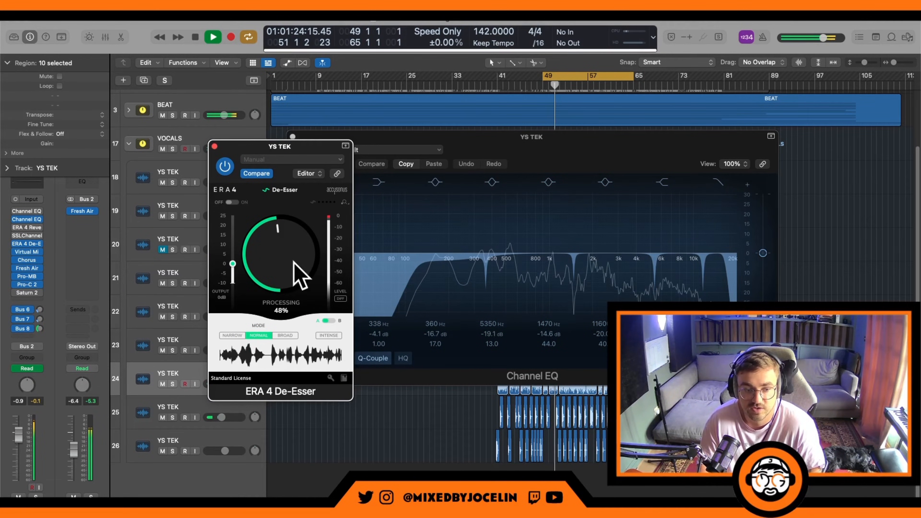
key("space")
left_click(215, 146)
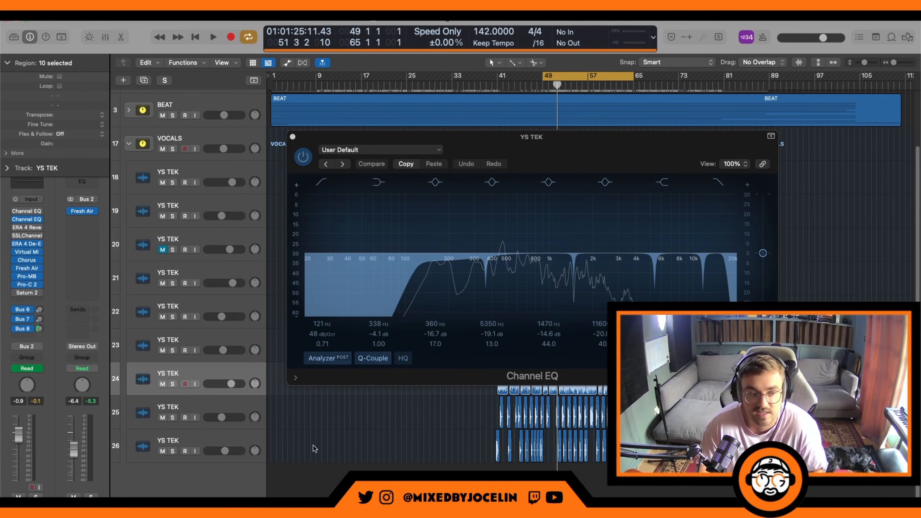
Step: Examine the Virtual Mix Rack modules from Virtual Channel to Trimmer on the lead AJ verse vocal during playback, and close the rack
mouse_move(32, 253)
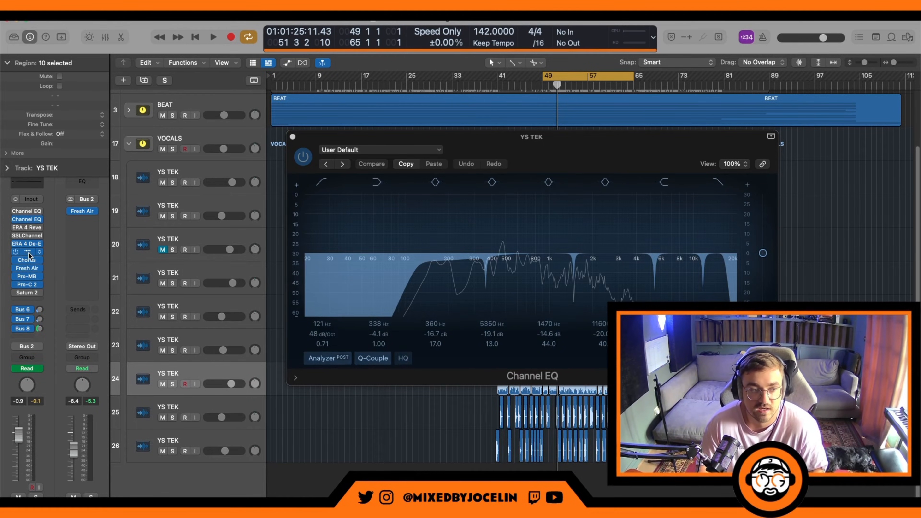
left_click(27, 251)
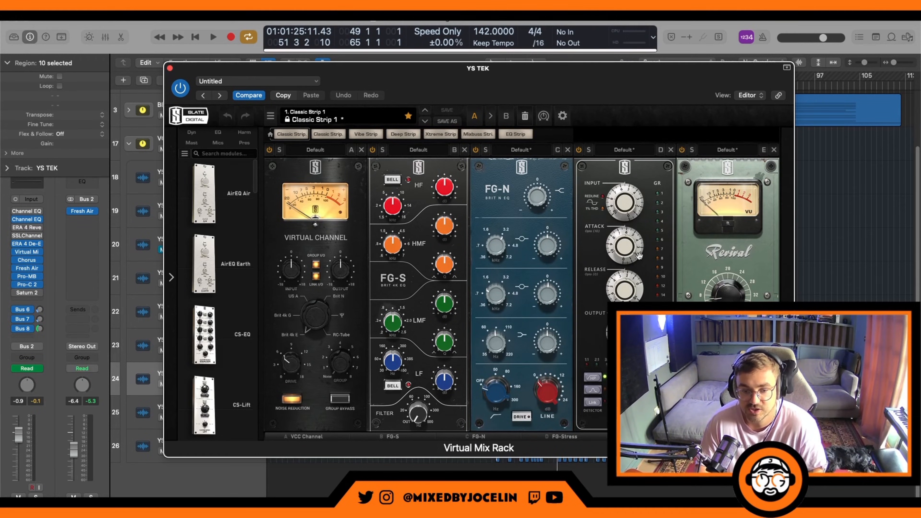
key("space")
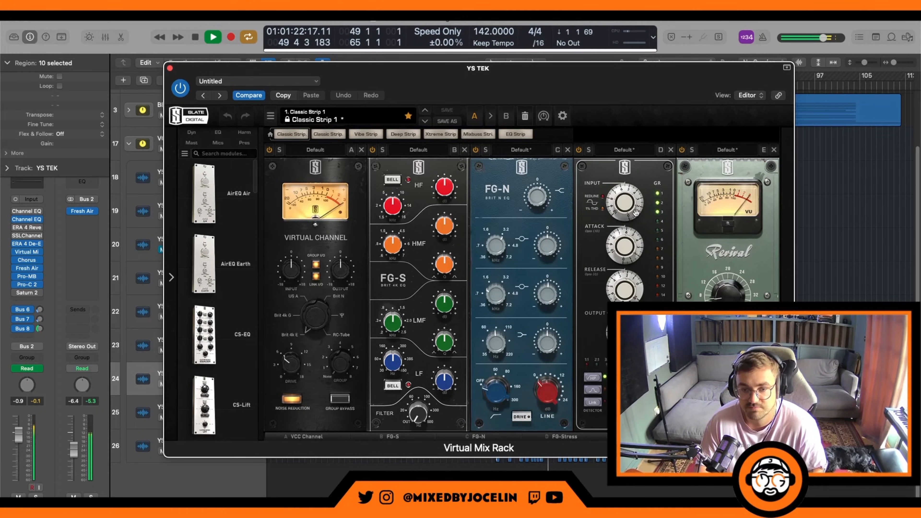
key("space")
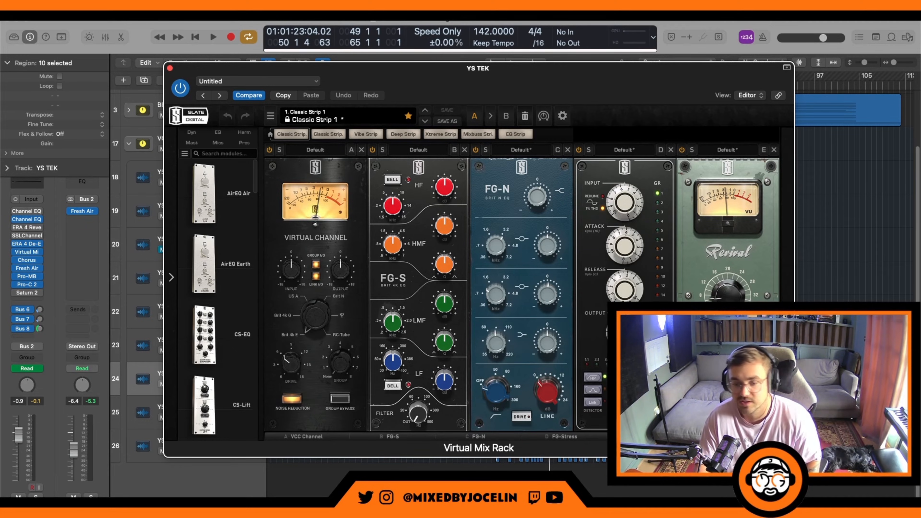
scroll(749, 236, "right", 3)
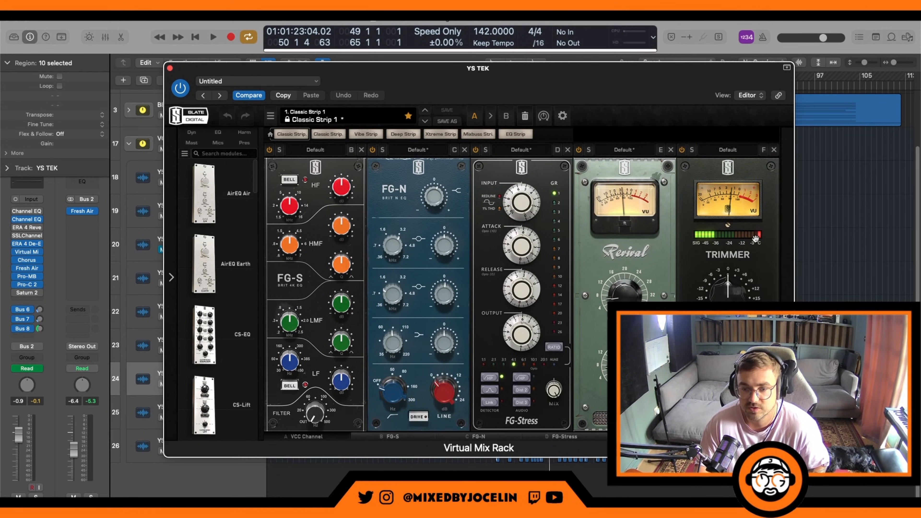
key("space")
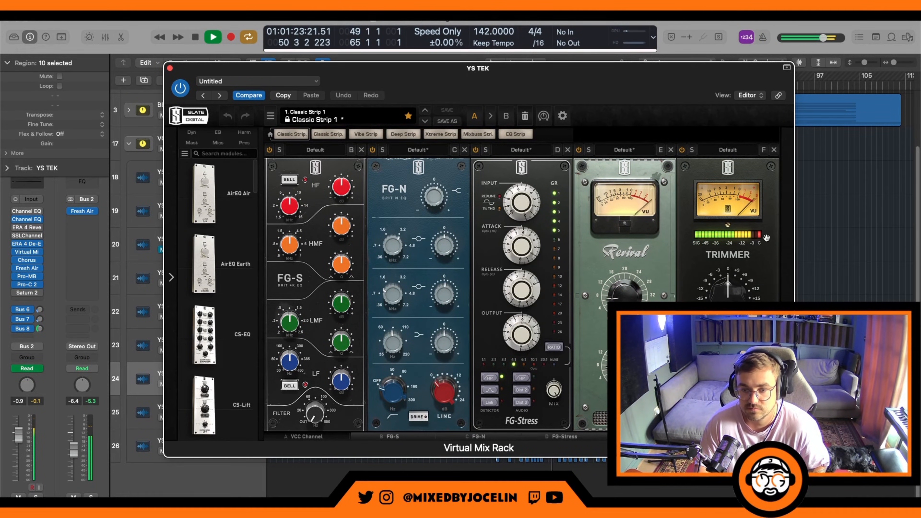
key("space")
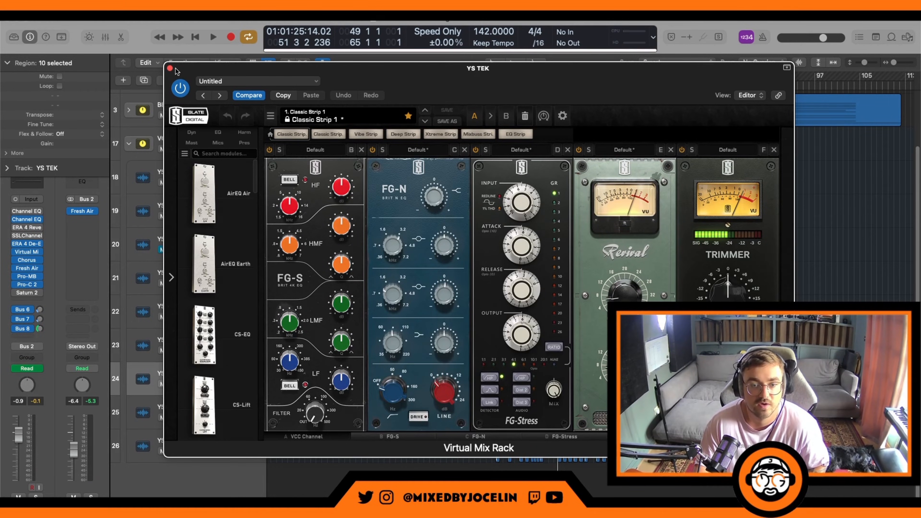
left_click_drag(636, 437, 550, 431)
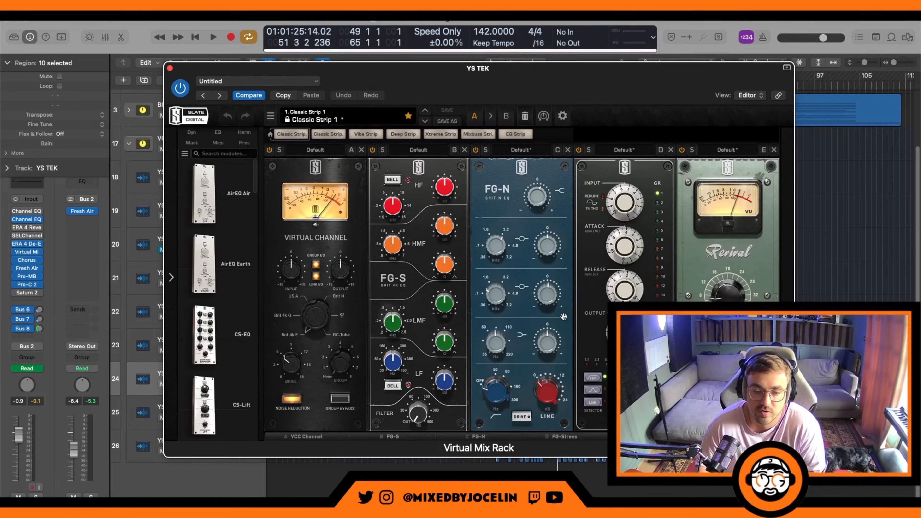
left_click(170, 69)
Step: Review the Slow Chorus preset on the lead AJ verse vocal, listen briefly, and close the Chorus
left_click(27, 259)
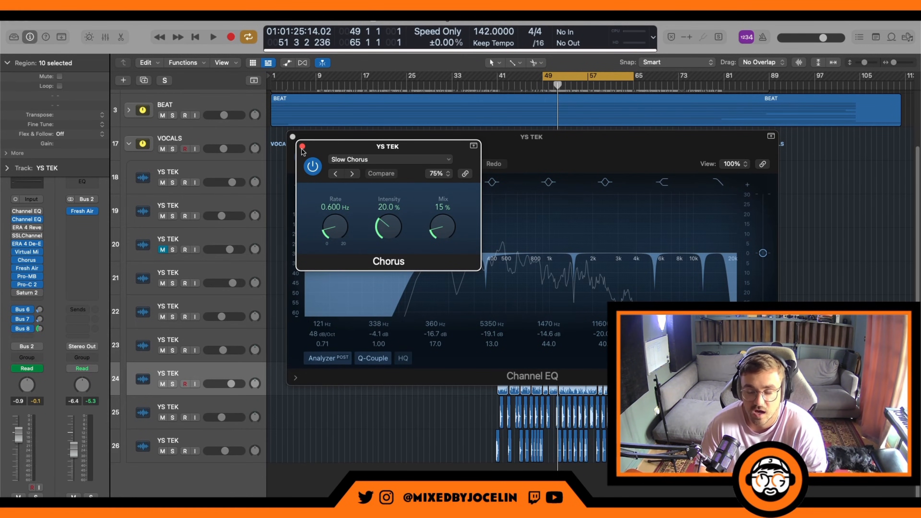
key("space")
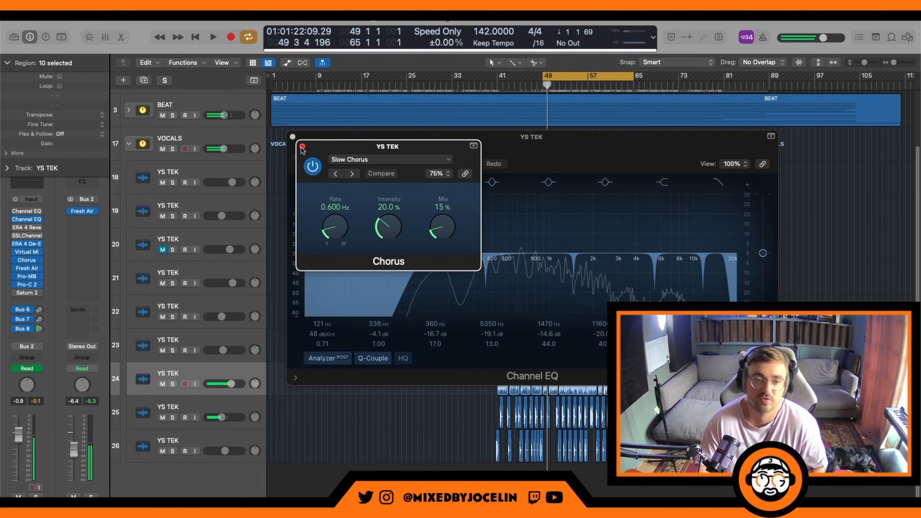
left_click(302, 146)
Step: Check the Mid Air and High Air amounts in Fresh Air, and close both Fresh Air and the Channel EQ
left_click(26, 268)
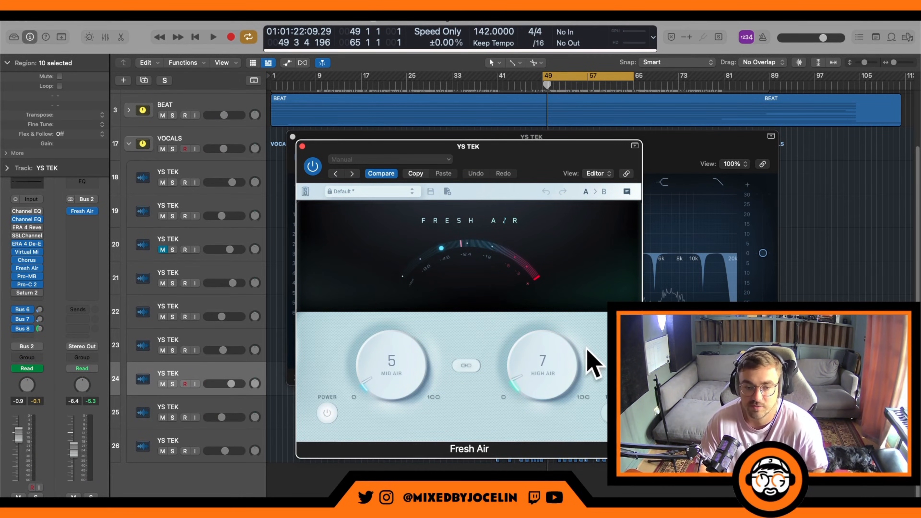
left_click(302, 146)
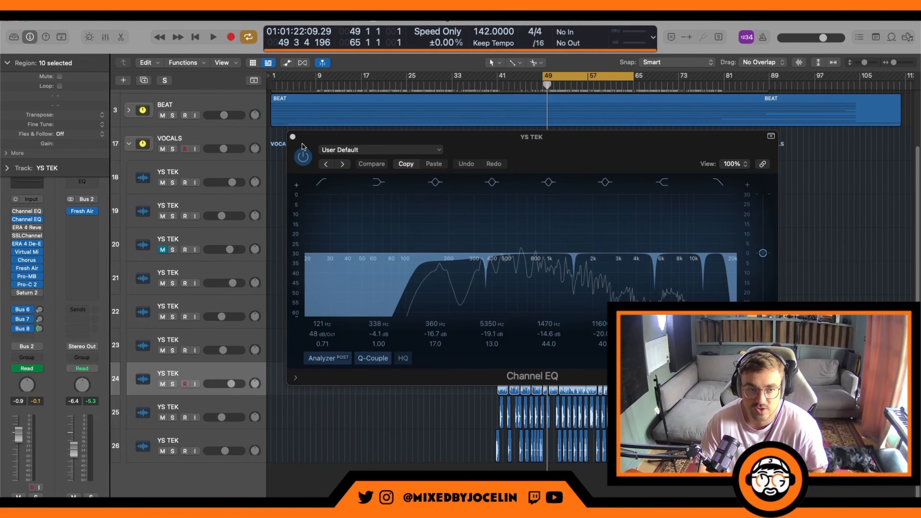
left_click(292, 137)
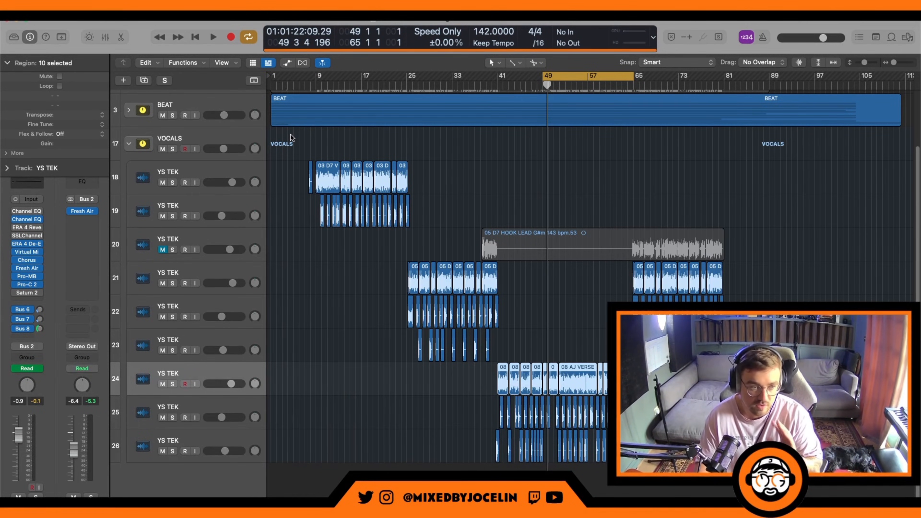
Step: Check the Pro-MB de-esser band on the lead AJ verse vocal during playback, and close the plug-in
left_click(27, 276)
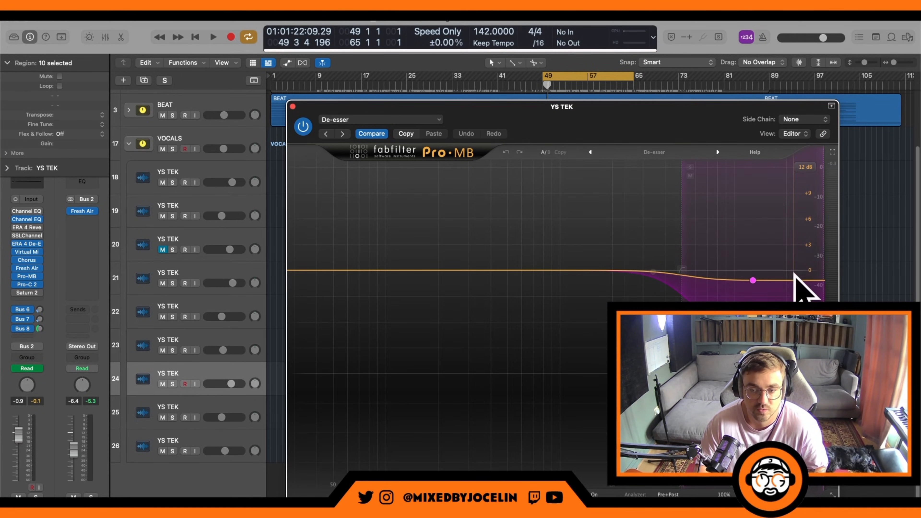
key("space")
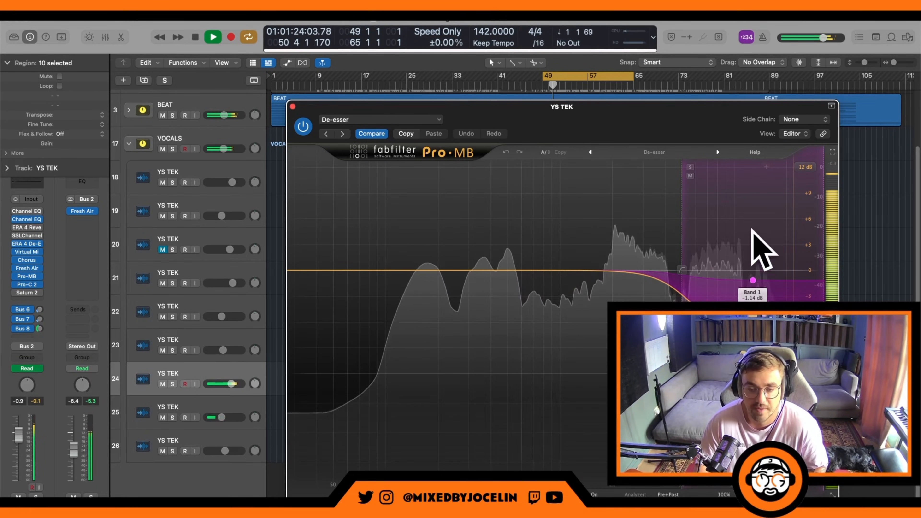
key("space")
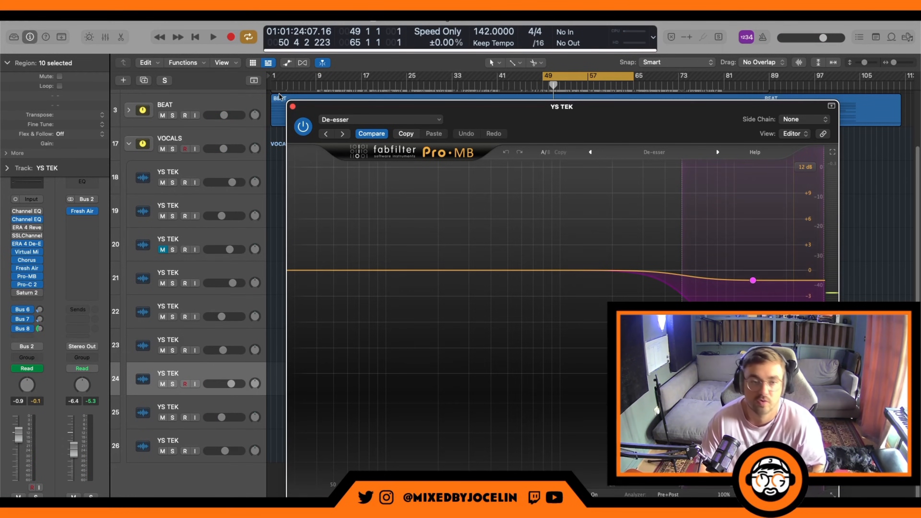
left_click(292, 107)
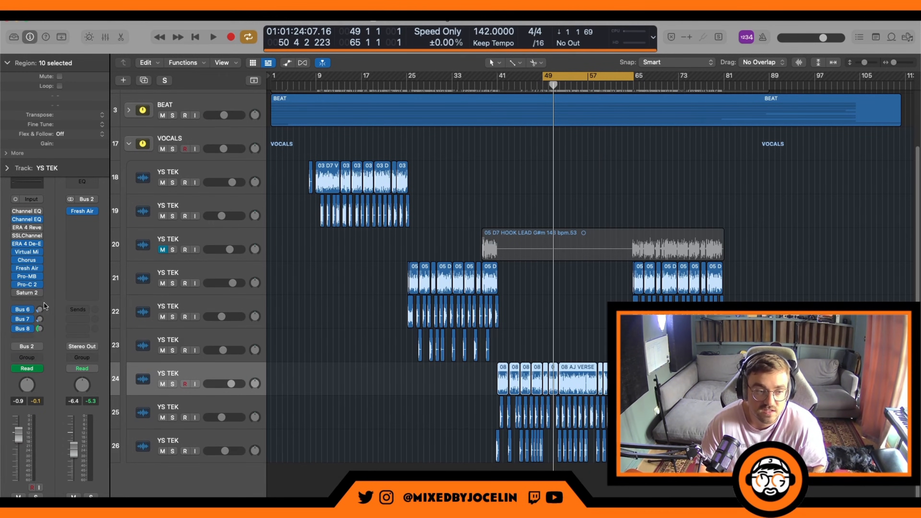
Step: Review the Pro-C 2 compression on the lead AJ verse vocal, play the loop to watch its gain reduction, and close it
left_click(28, 284)
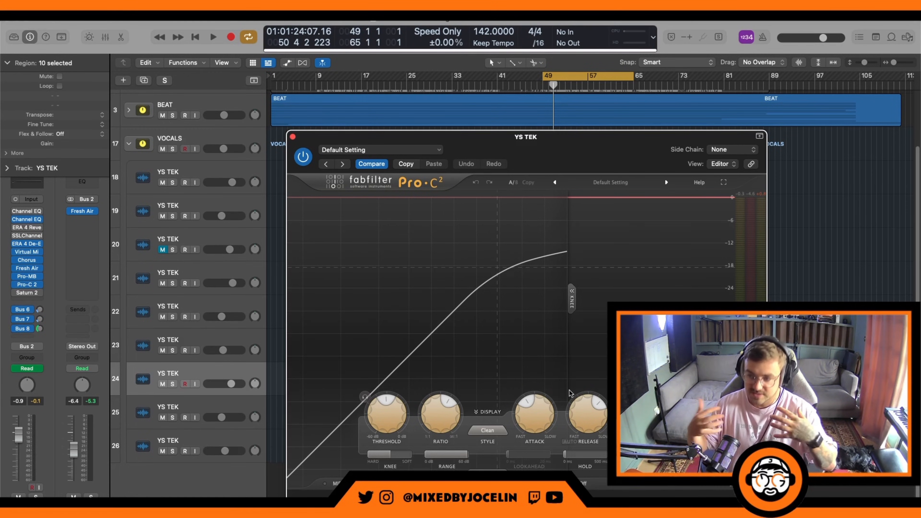
key("space")
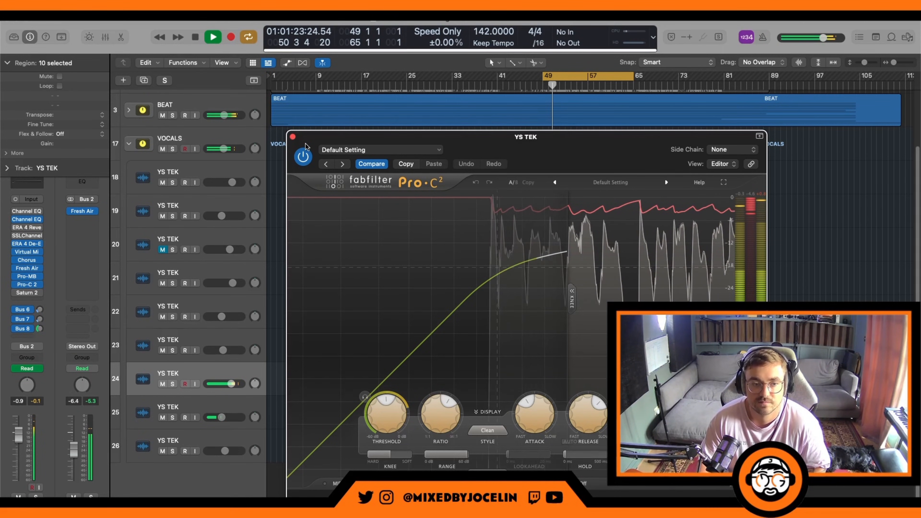
left_click(292, 137)
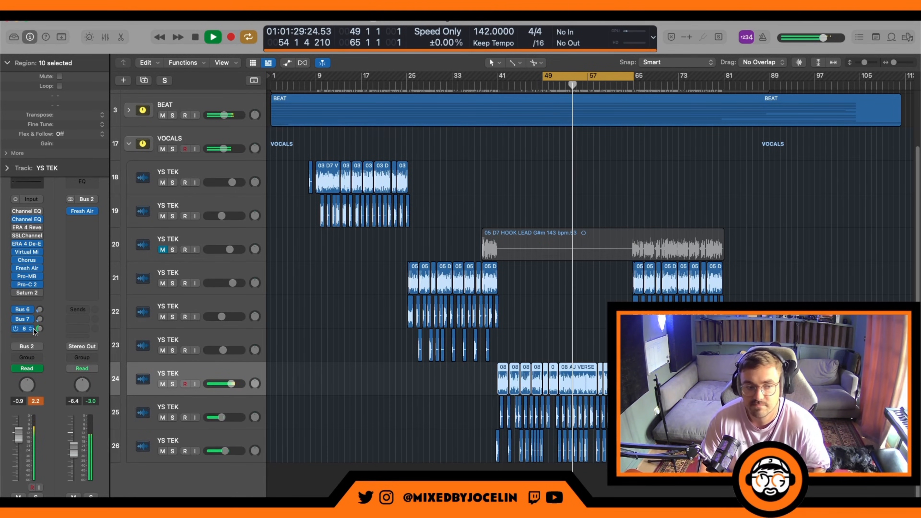
Step: Show the Bus 6 reverb channel strip from the lead AJ verse vocal's send, and stop playback
left_click(23, 309)
left_click(25, 312)
key("space")
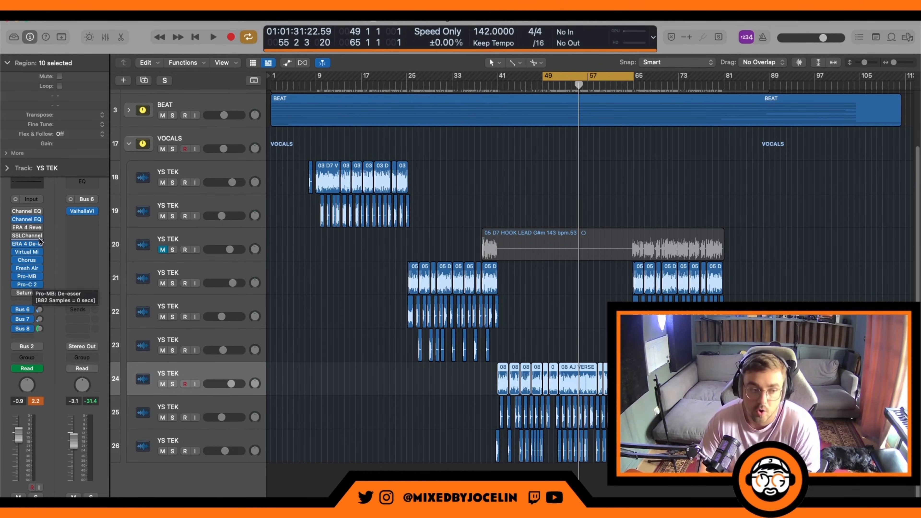
Step: Open the ValhallaVintageVerb on the lead AJ verse vocal's Bus 6 reverb send and review its settings
left_click(27, 310)
left_click(53, 275)
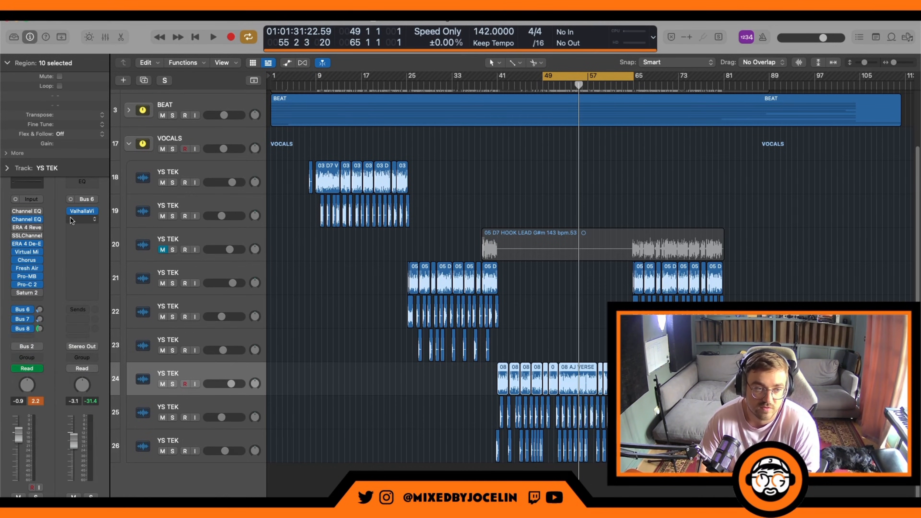
left_click(82, 212)
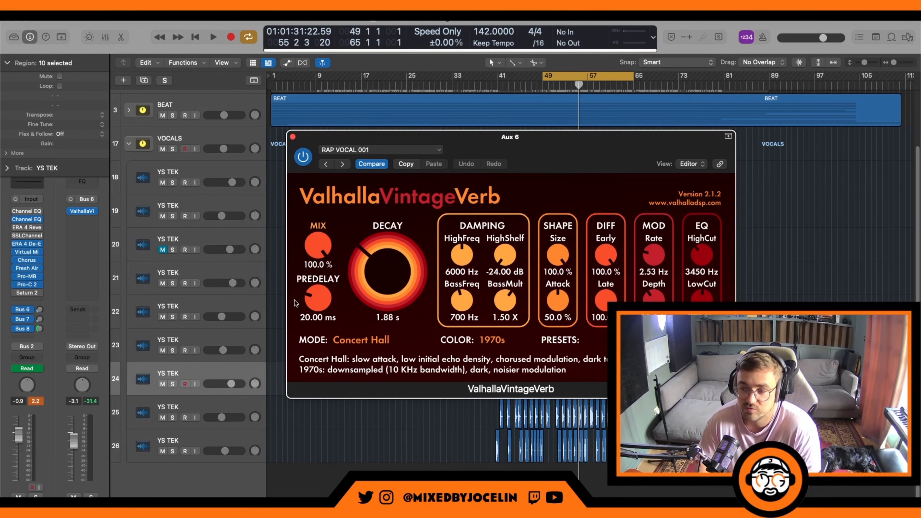
Step: Review the H-Delay settings on the lead AJ verse vocal's Bus 7 send, and close both the delay and reverb plug-ins
left_click(23, 321)
left_click(82, 211)
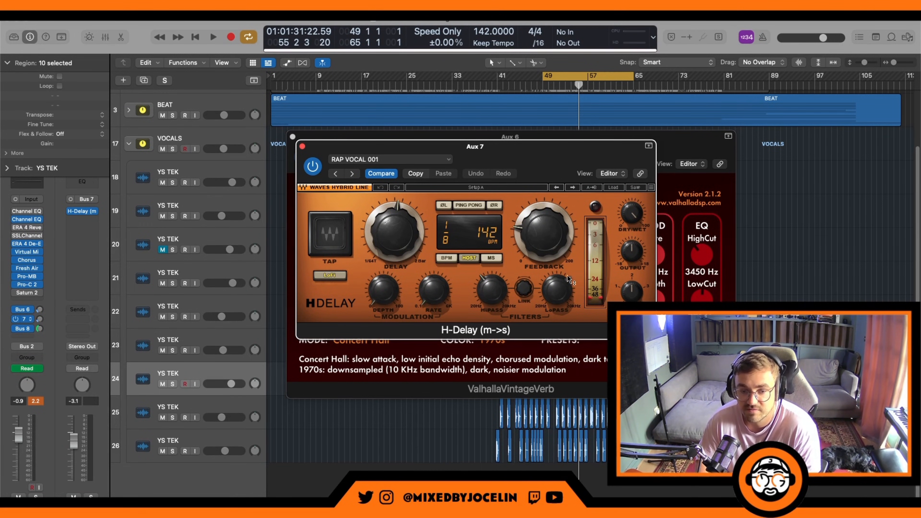
left_click(302, 147)
left_click(292, 137)
Step: Review the Pro-C 2 compressor on the vocal's Bus 8 send, play the loop to watch its gain reduction, and close it
left_click(24, 328)
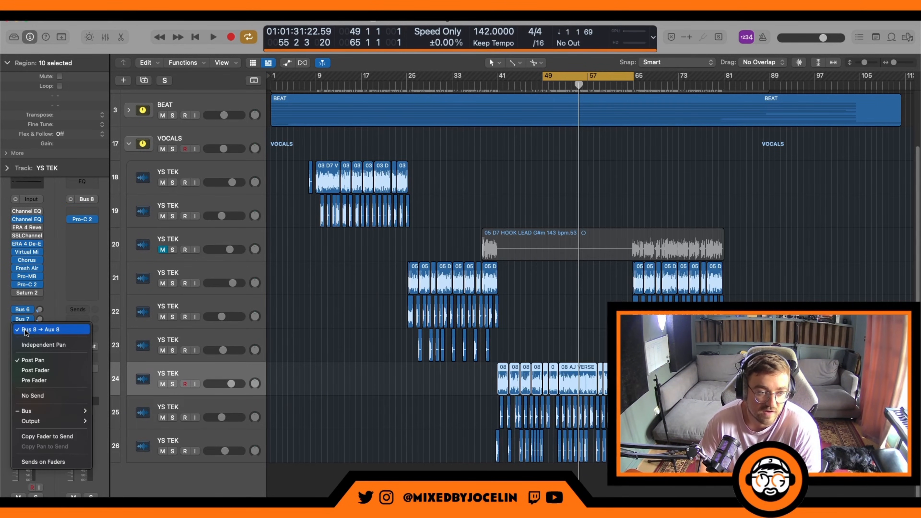
left_click(60, 268)
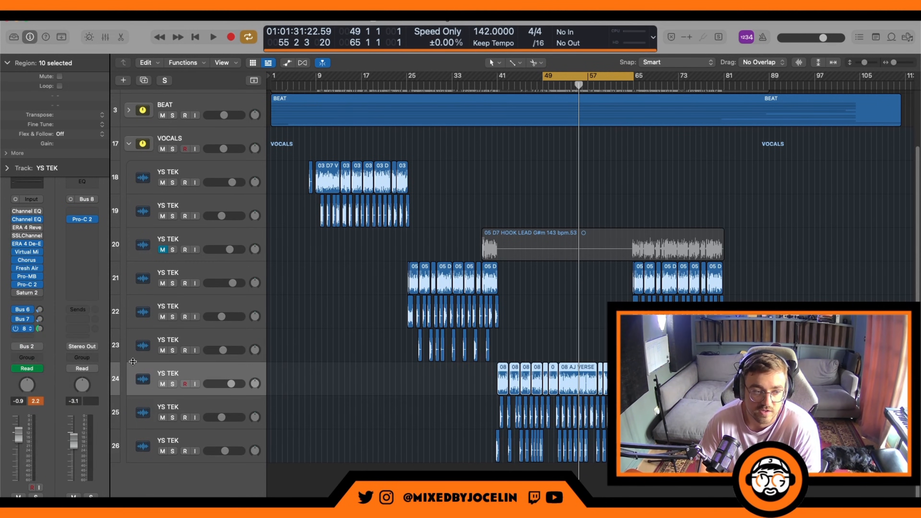
left_click(83, 219)
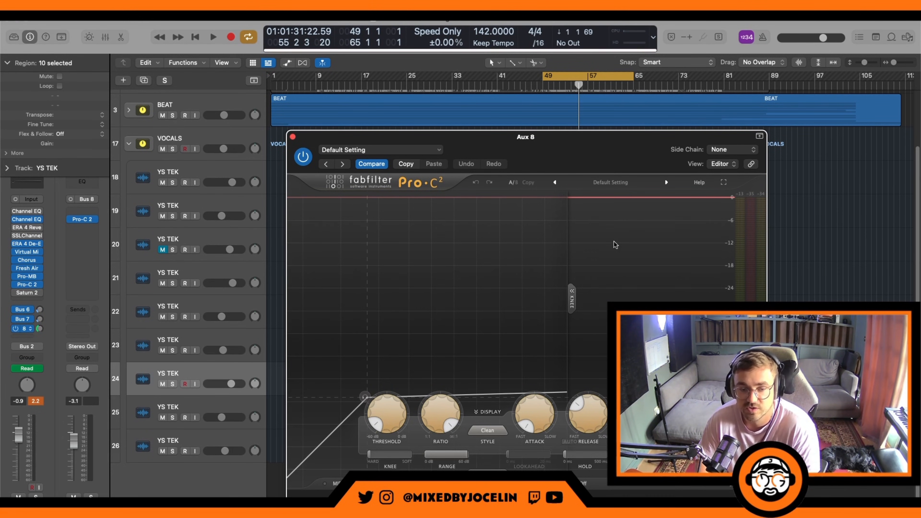
mouse_move(546, 408)
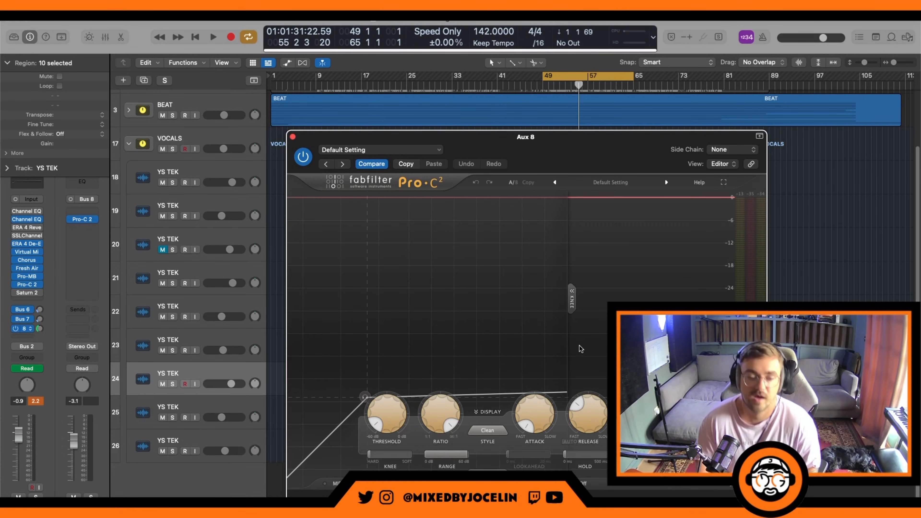
mouse_move(394, 402)
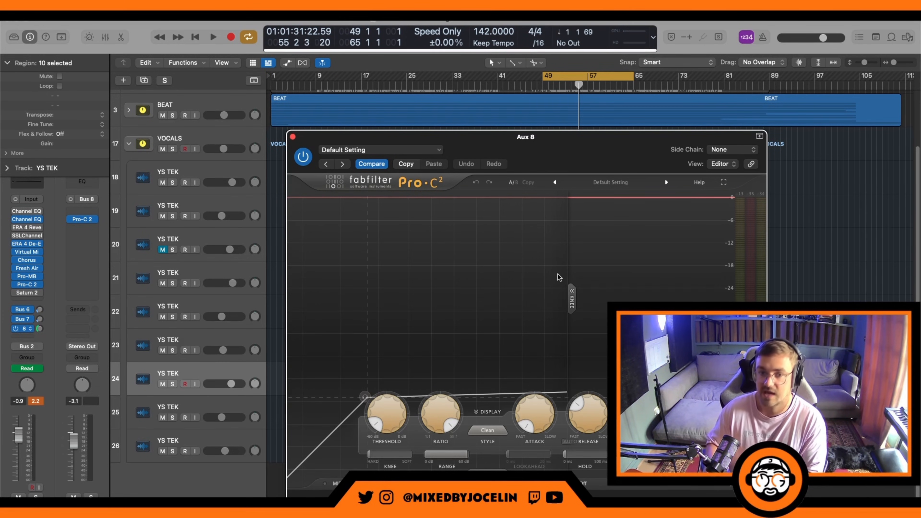
key("space")
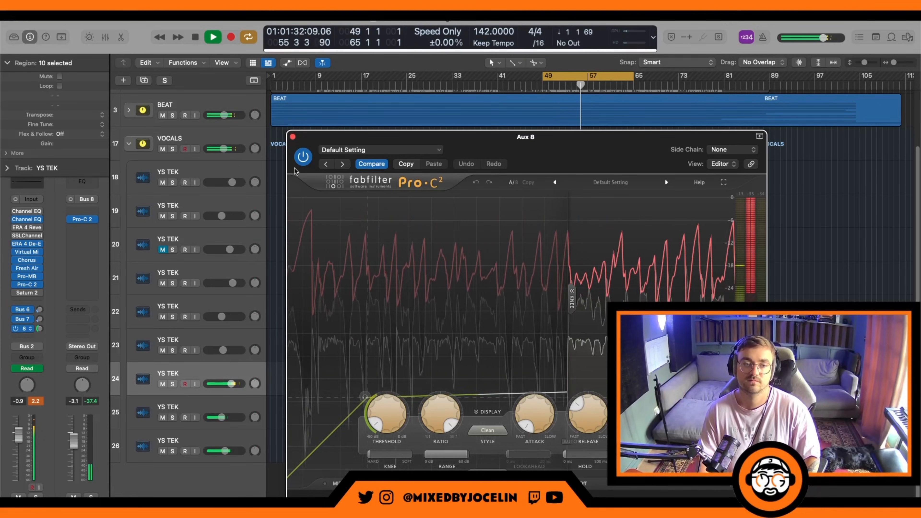
left_click(293, 137)
key("space")
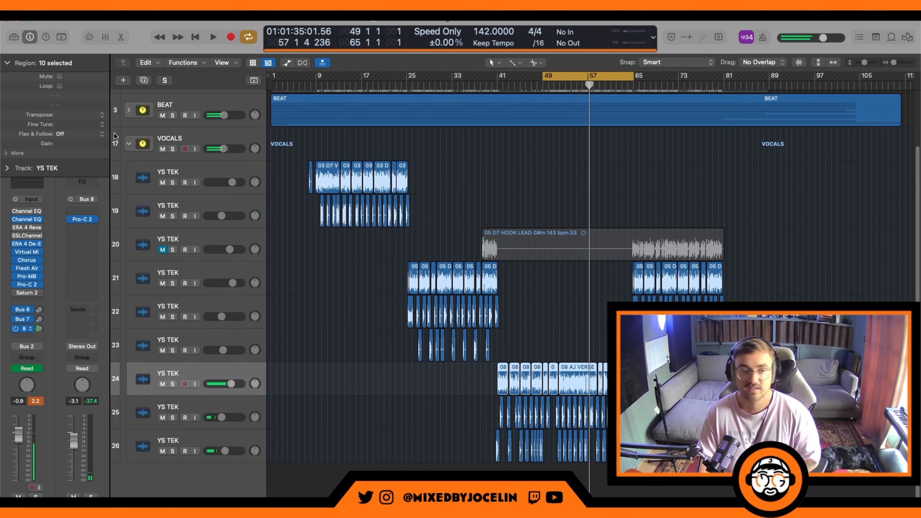
Step: Collapse the VOCALS track stack to show its group channel strip
left_click(129, 143)
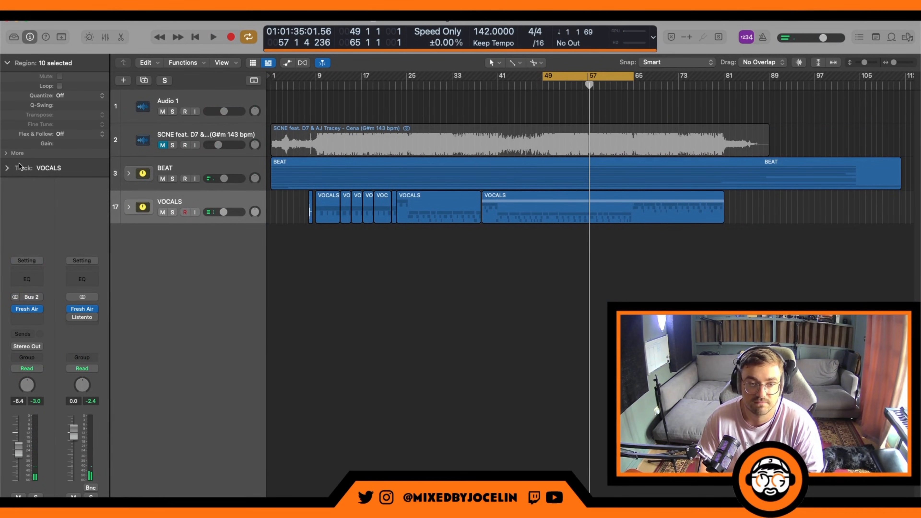